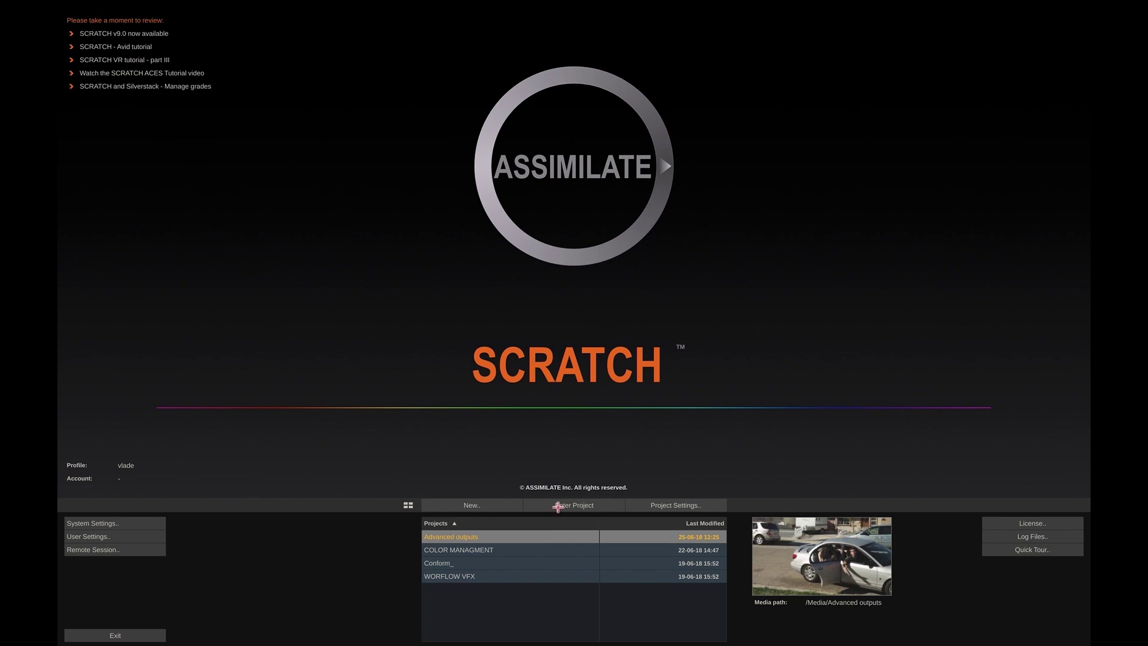
Enter the Advanced outputs project and open the render output tree for Timeline 1.
left_click(559, 505)
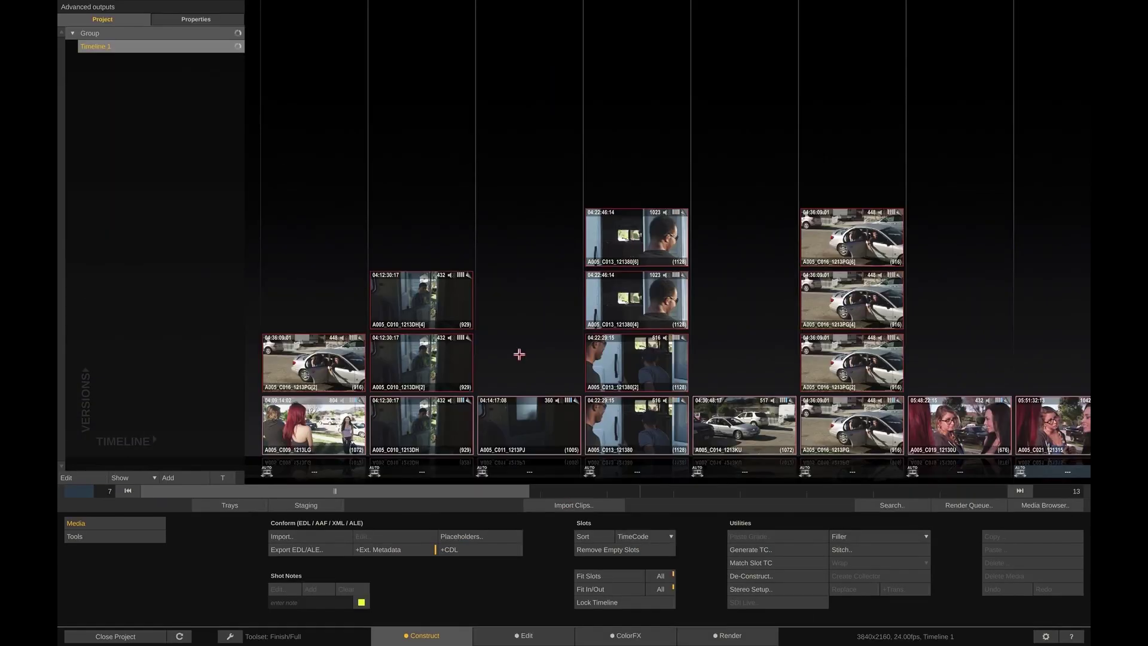
left_click_drag(382, 483, 352, 502)
left_click(719, 635)
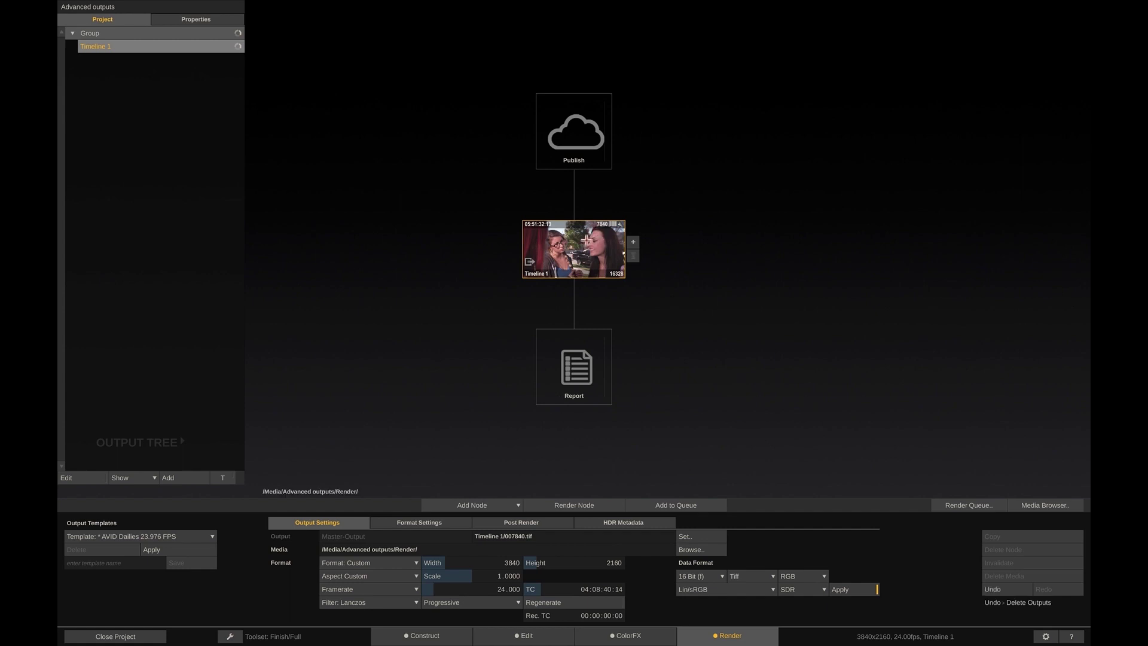
Add image files, DNx MXF Encoder and ProRes Encoder output nodes to the main Timeline 1 node.
left_click(632, 242)
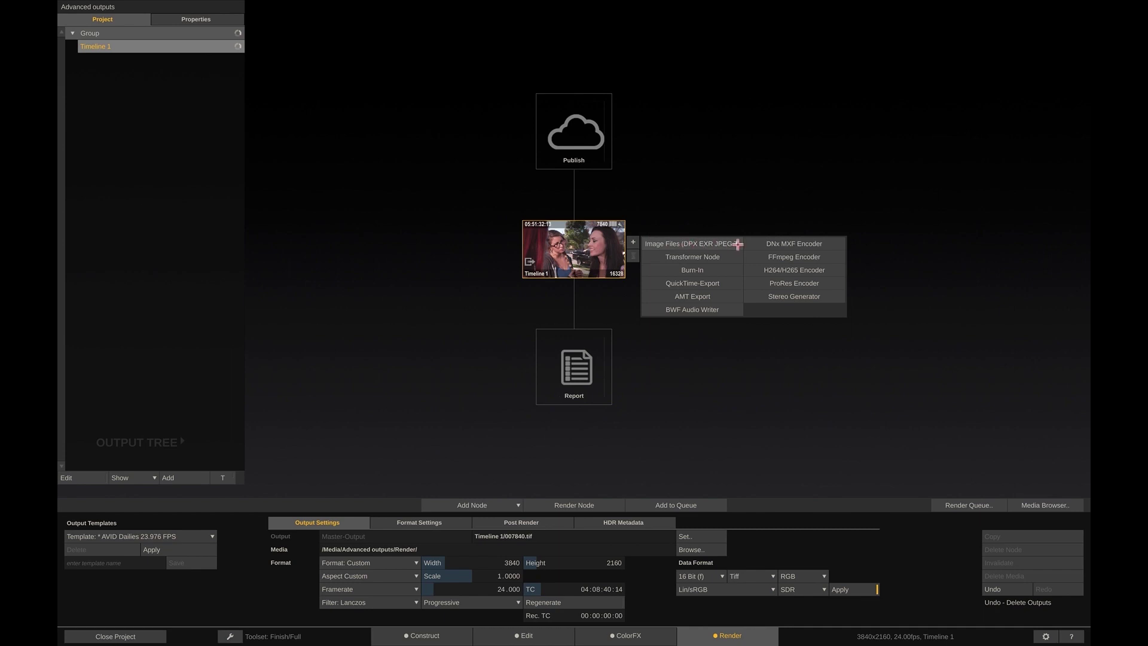
left_click(718, 244)
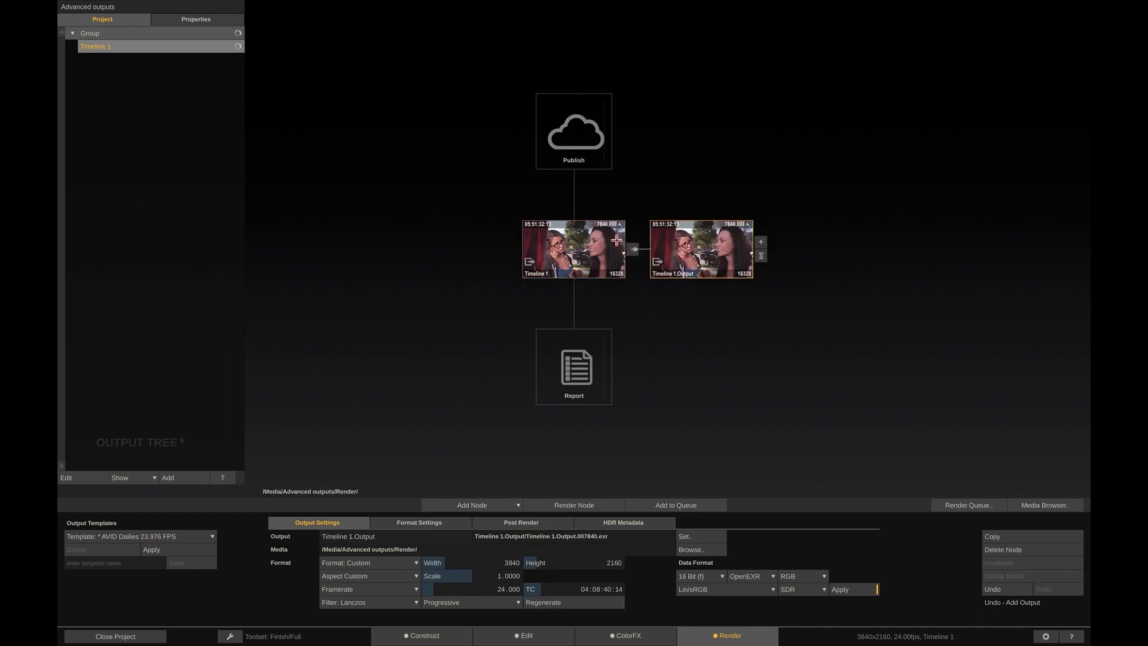
left_click(616, 240)
left_click(632, 235)
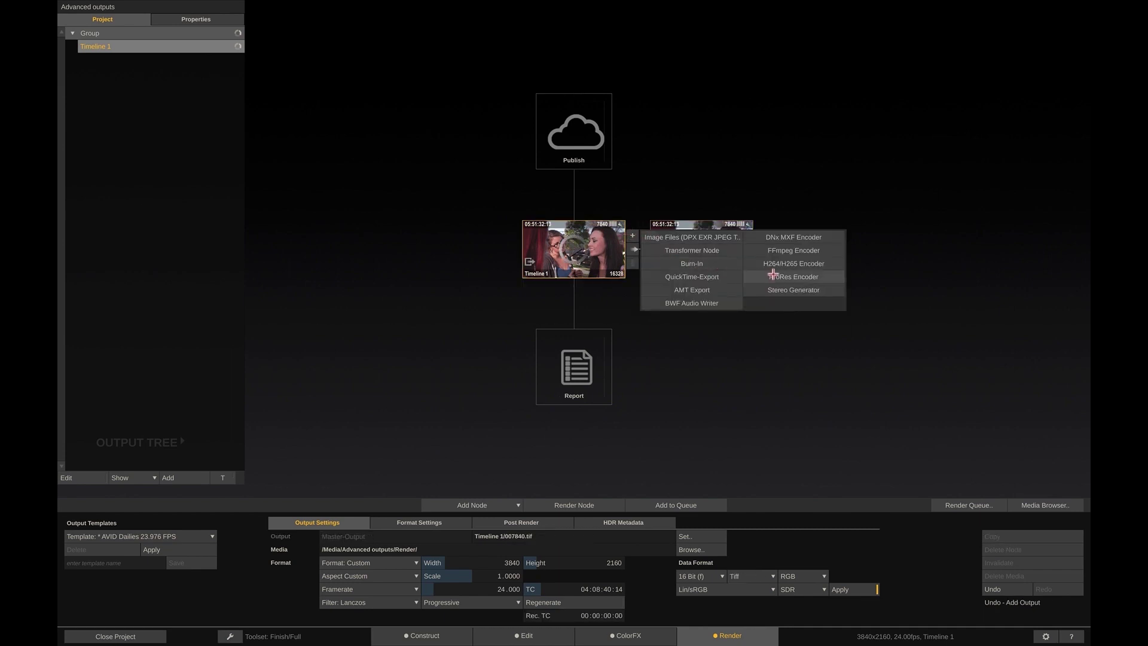
left_click(794, 237)
left_click(632, 235)
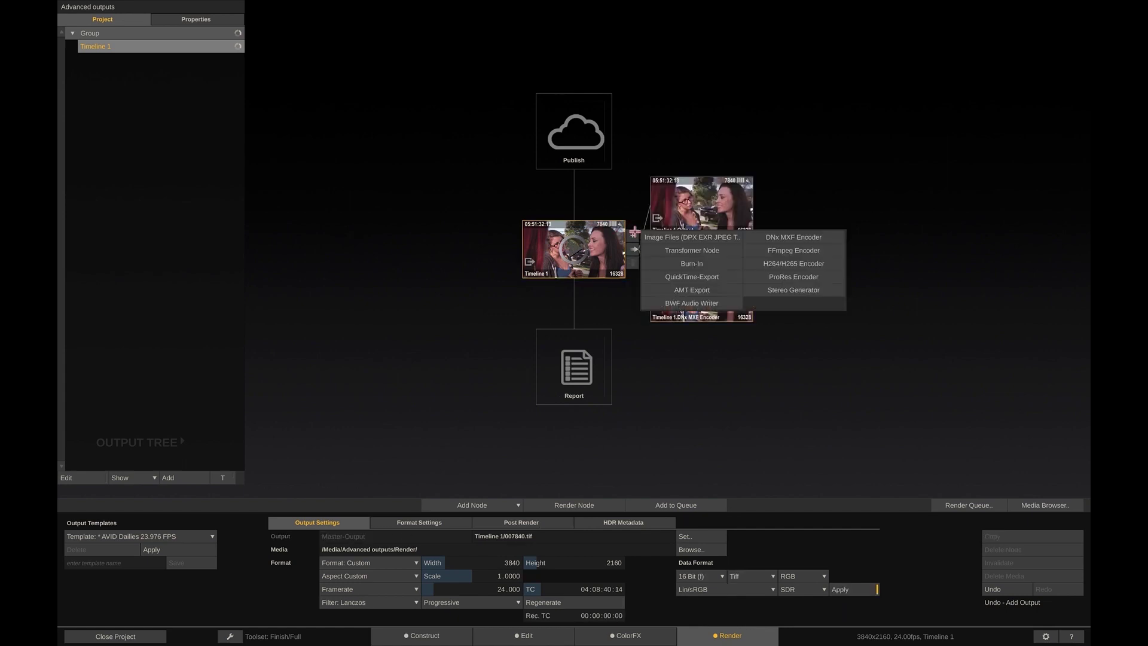
left_click(797, 277)
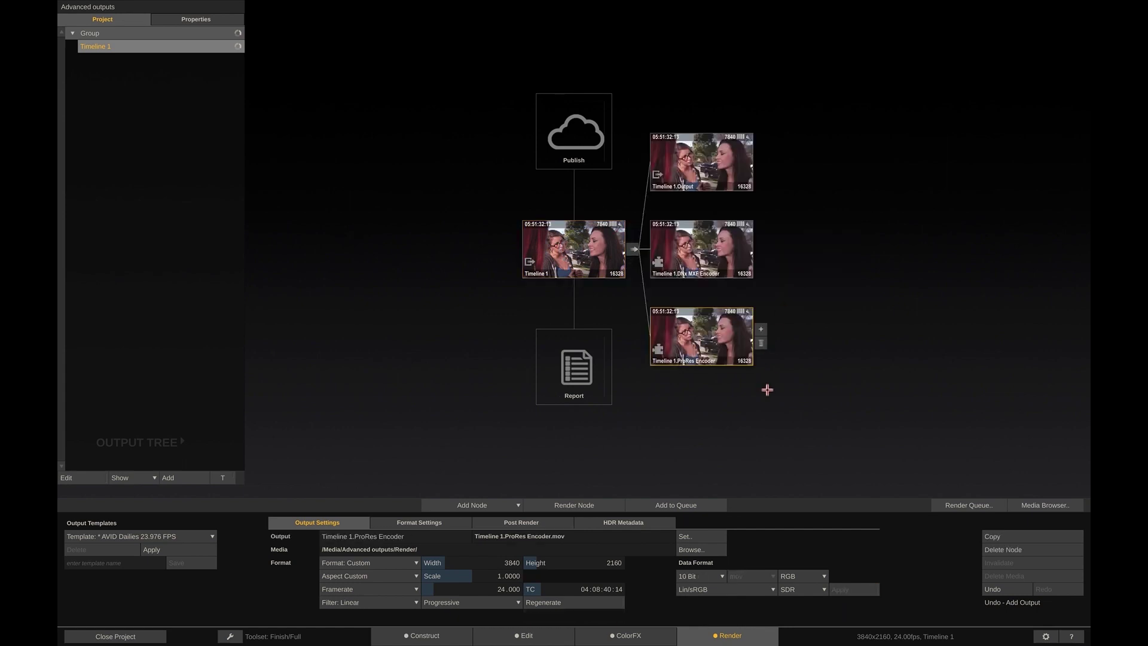
Review the codec options of the ProRes Encoder node and the DNx quality options of the AMT Export node.
left_click(423, 524)
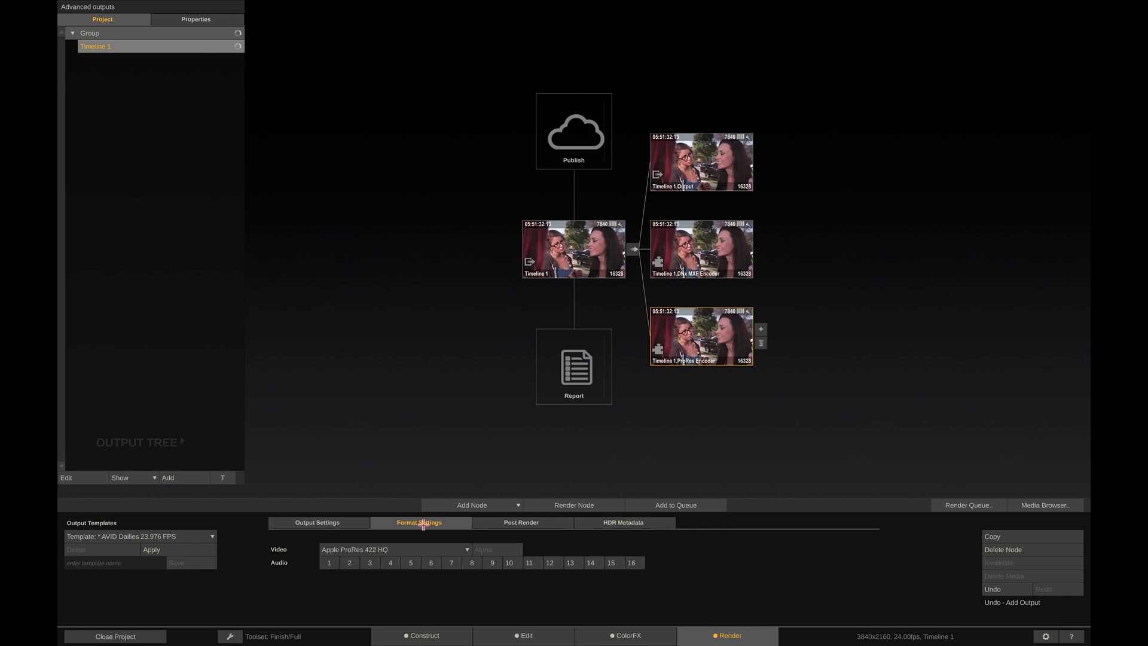
left_click(399, 548)
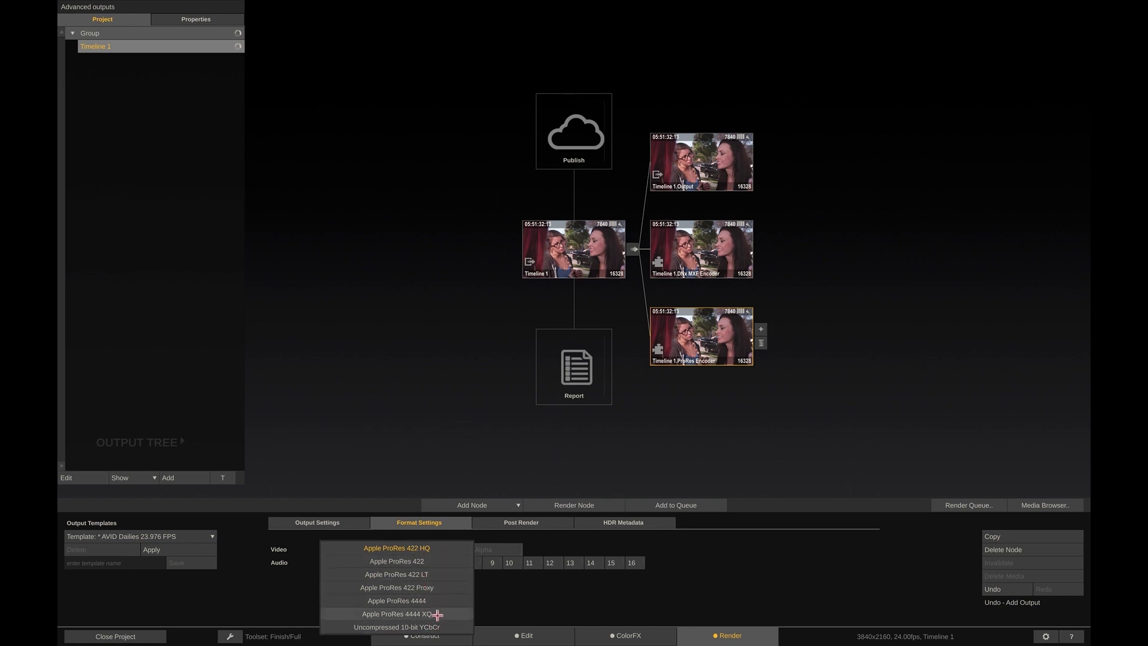
left_click(751, 431)
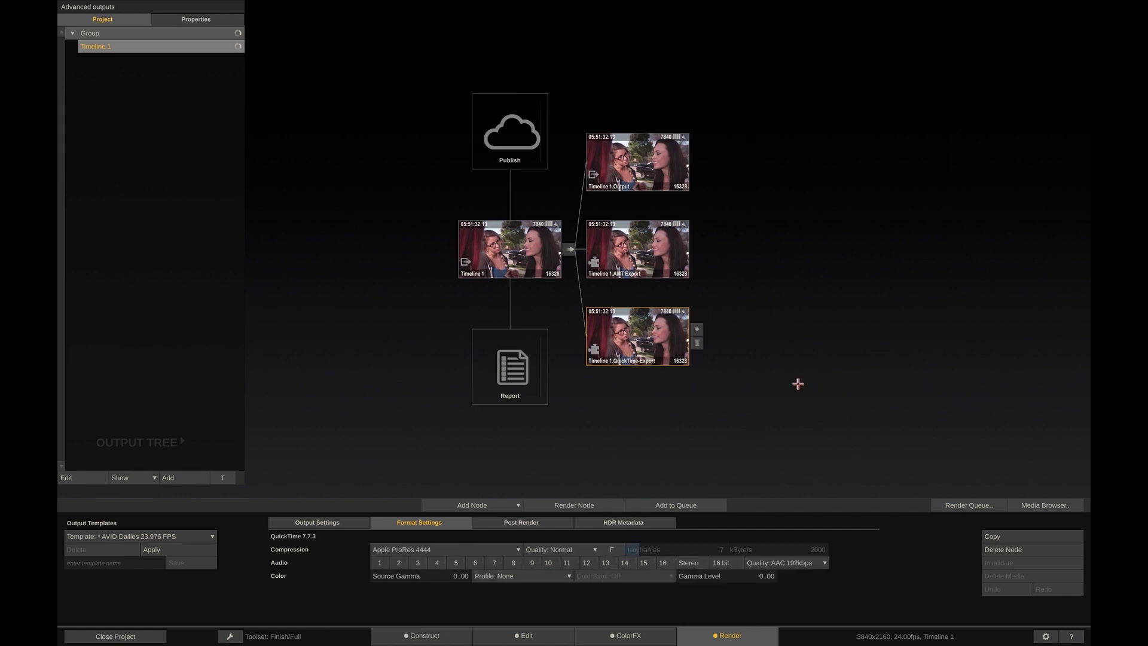
left_click(624, 246)
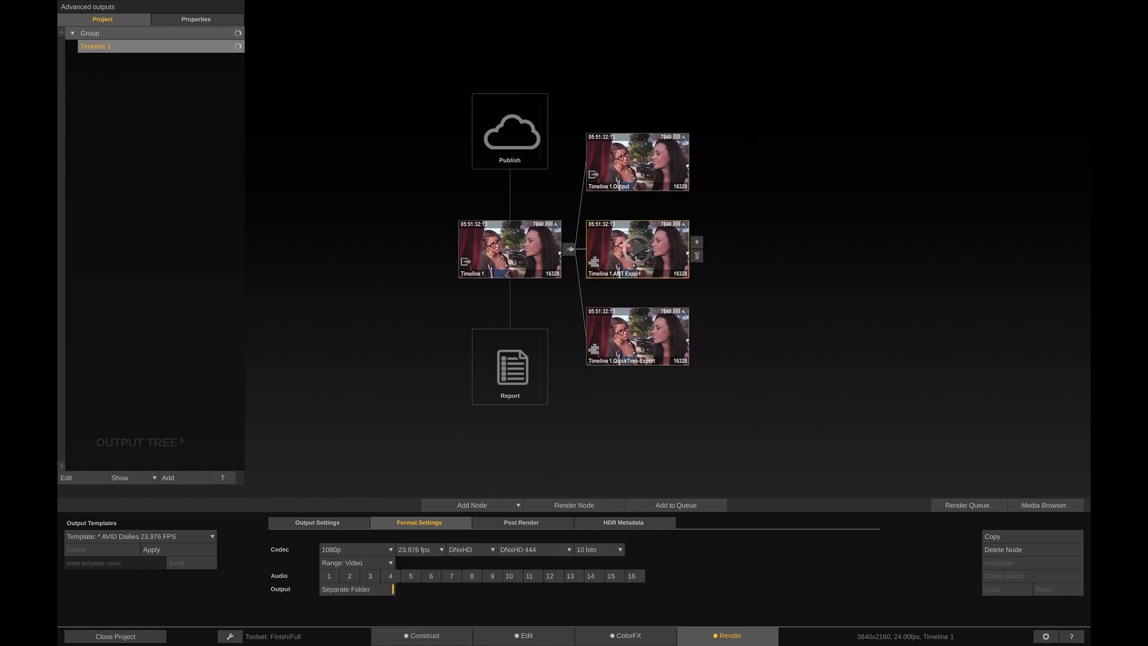
left_click(530, 549)
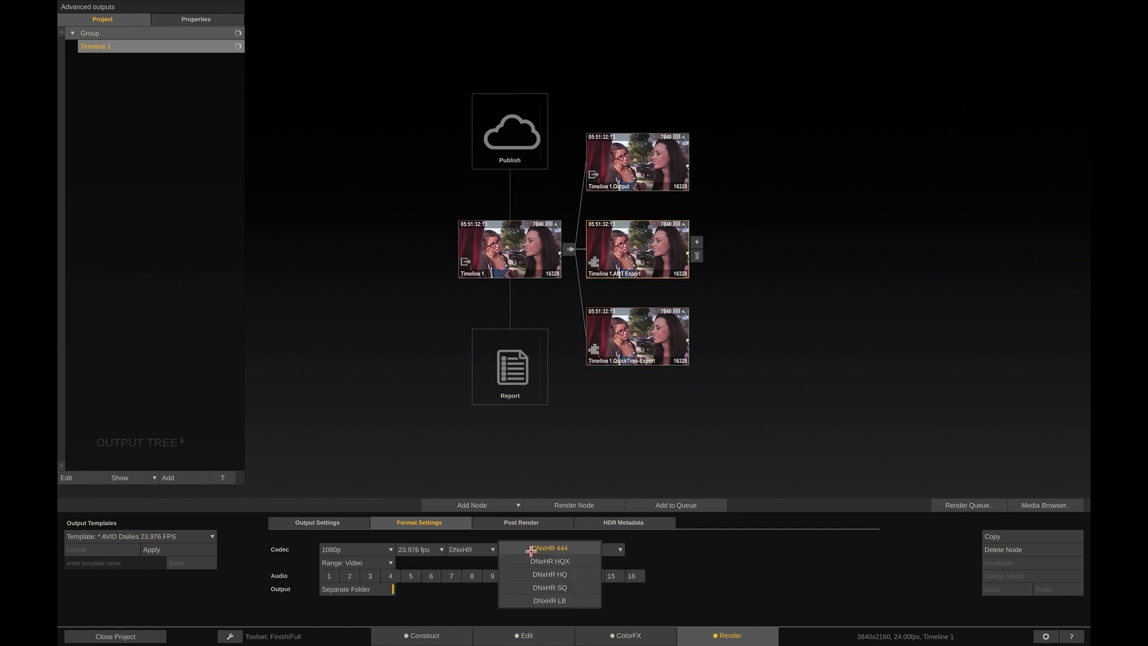
left_click(685, 428)
Review the image file formats available for the Timeline 1.Output node, and view the QuickTime-Export node's output settings.
left_click(639, 171)
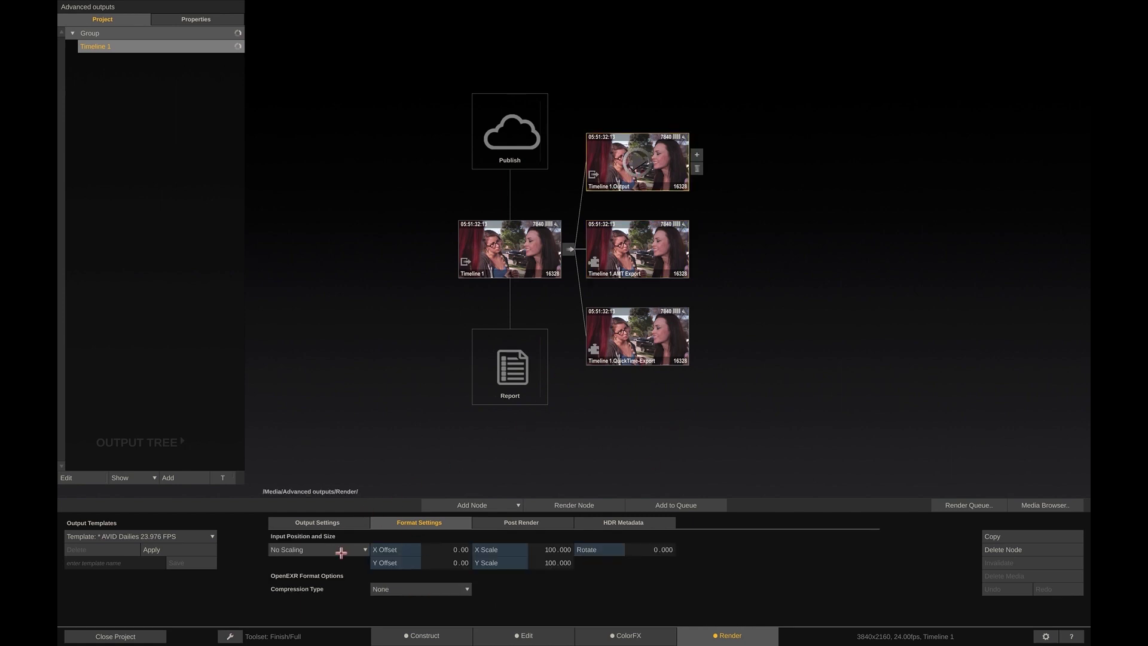
left_click(329, 525)
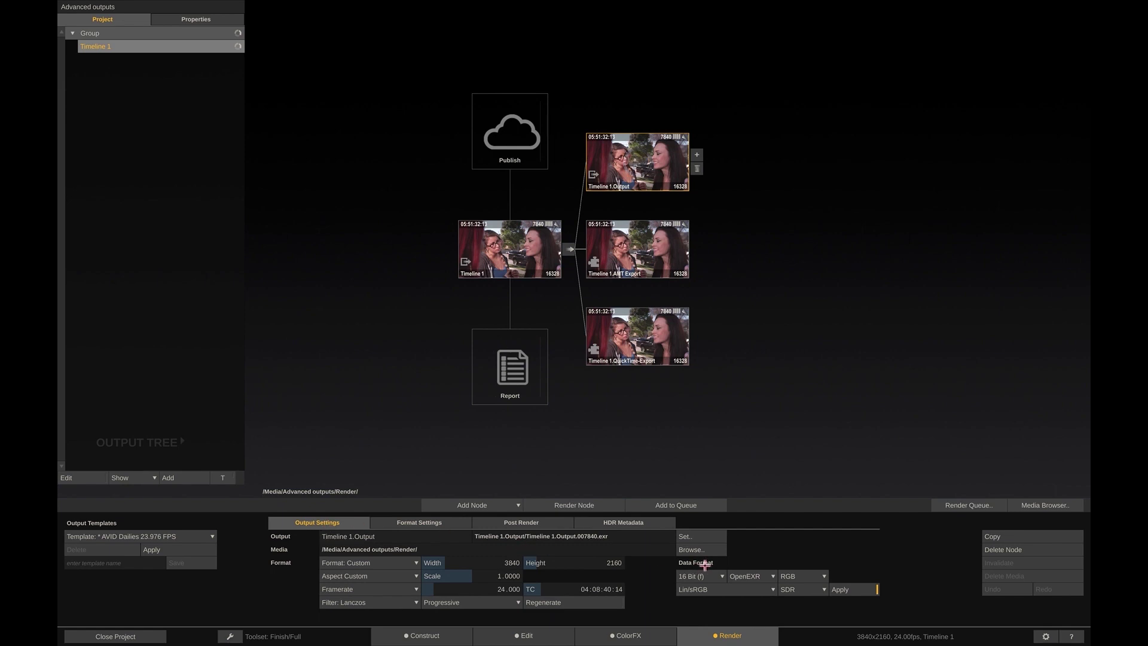
left_click(741, 577)
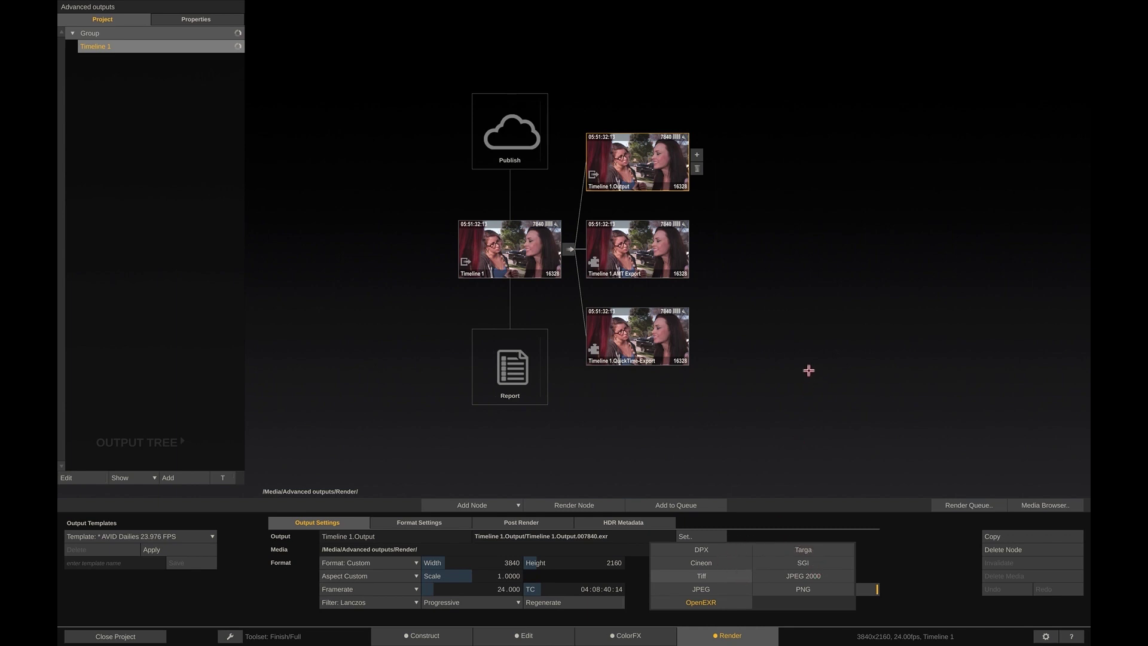
left_click(808, 370)
left_click(658, 359)
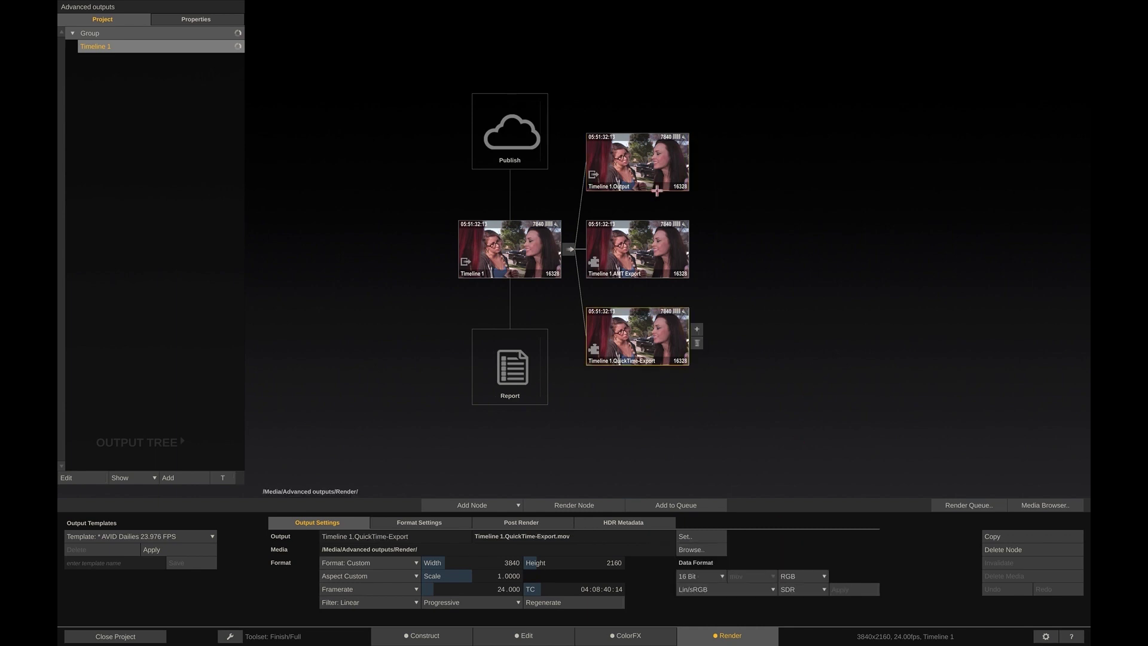
Delete the image output, AMT Export and QuickTime-Export nodes, leaving only the main Timeline 1 node.
left_click(663, 144)
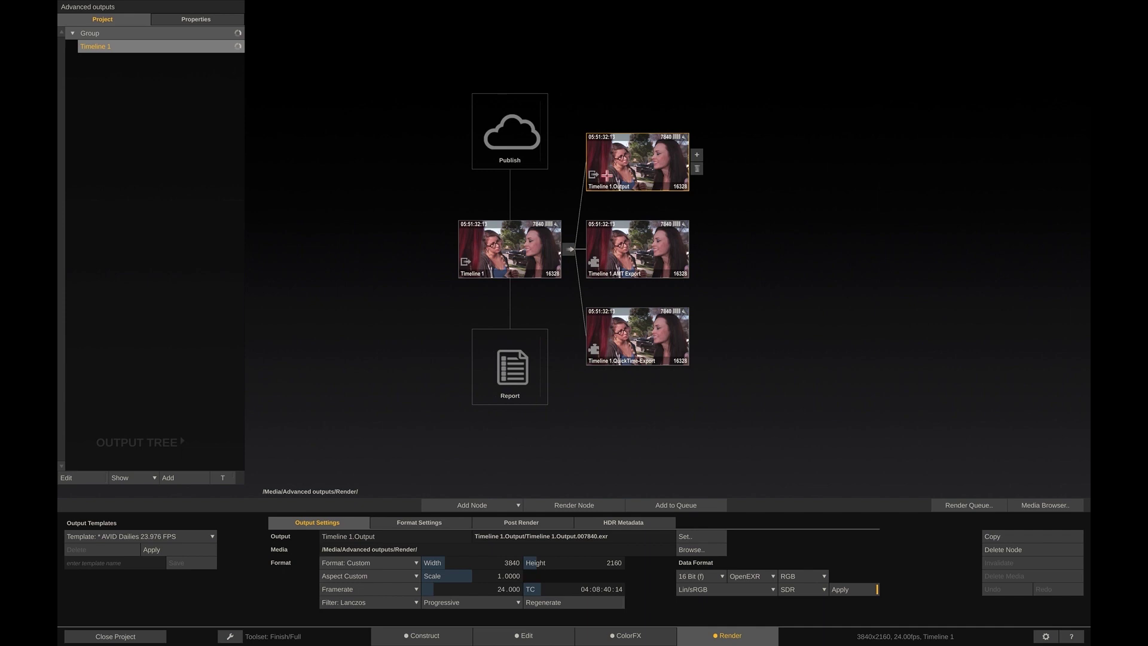
left_click(988, 548)
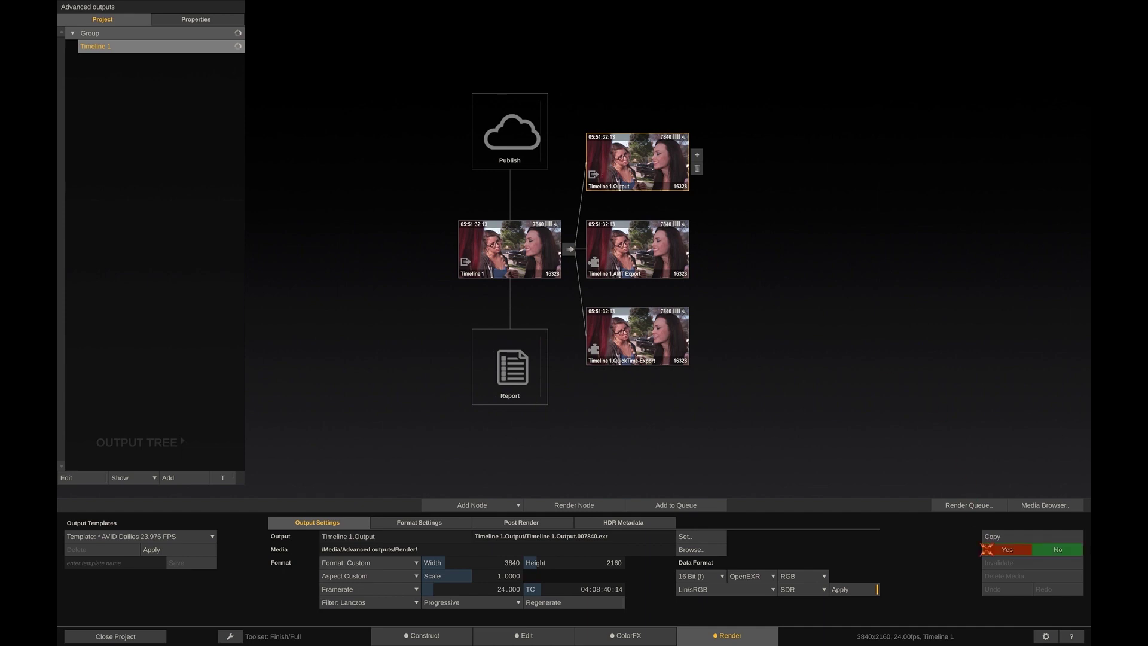
left_click(988, 549)
left_click(664, 199)
left_click(987, 548)
left_click(987, 549)
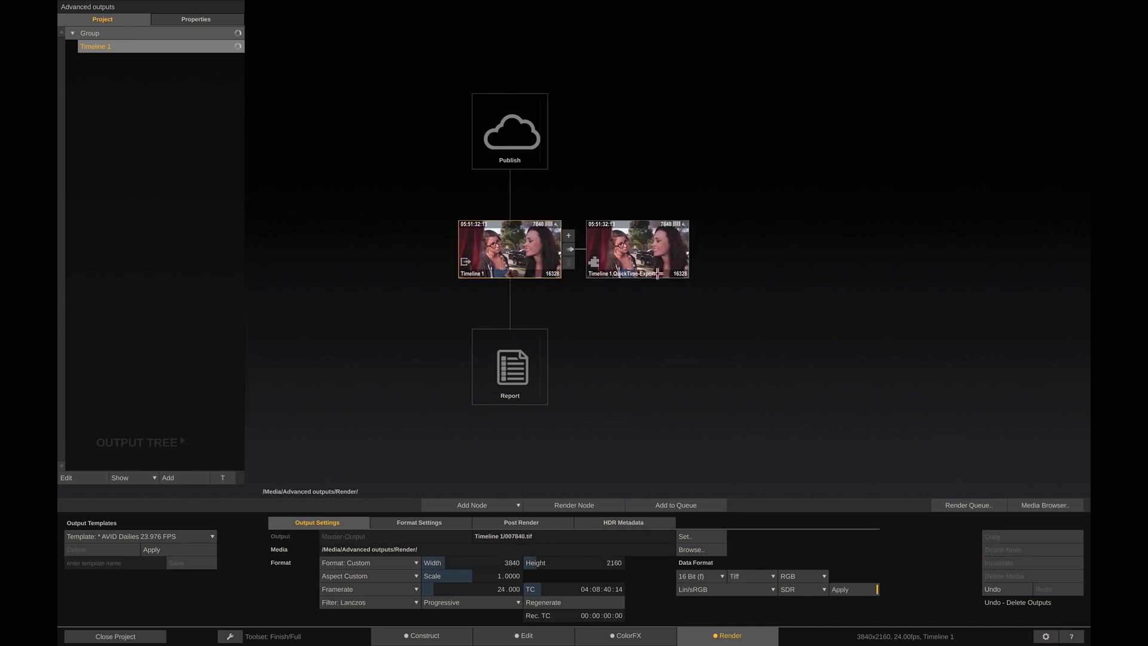
left_click(658, 274)
left_click(990, 549)
left_click(990, 549)
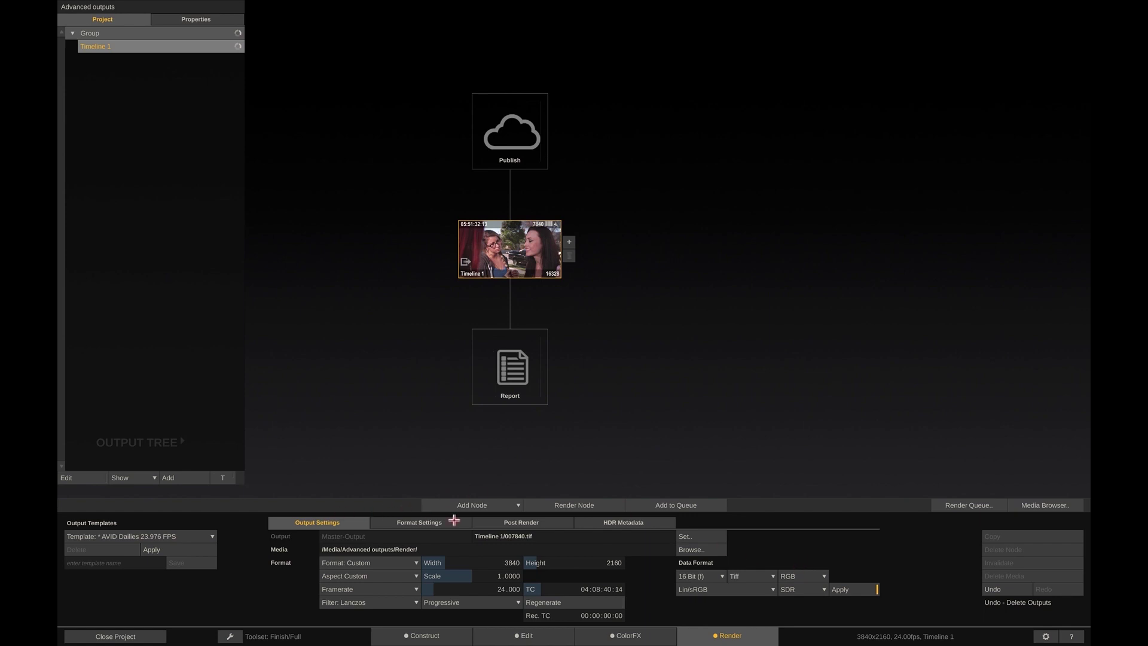
Add an image files output node to Timeline 1 and set its format to HD 1080-25.
left_click(478, 506)
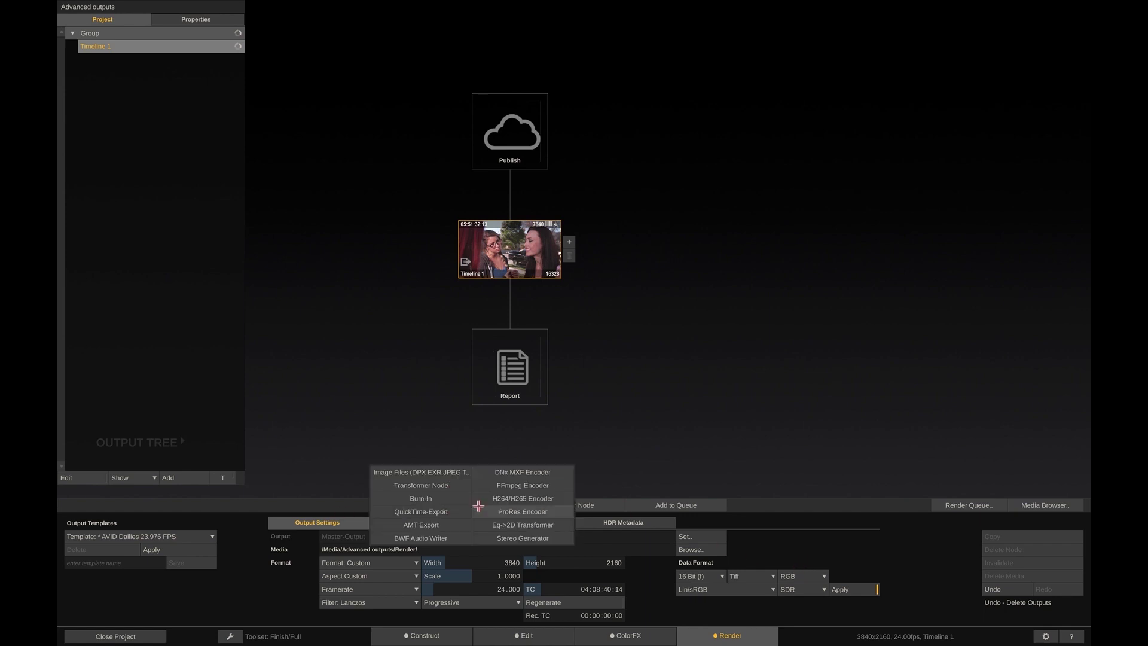
left_click(454, 472)
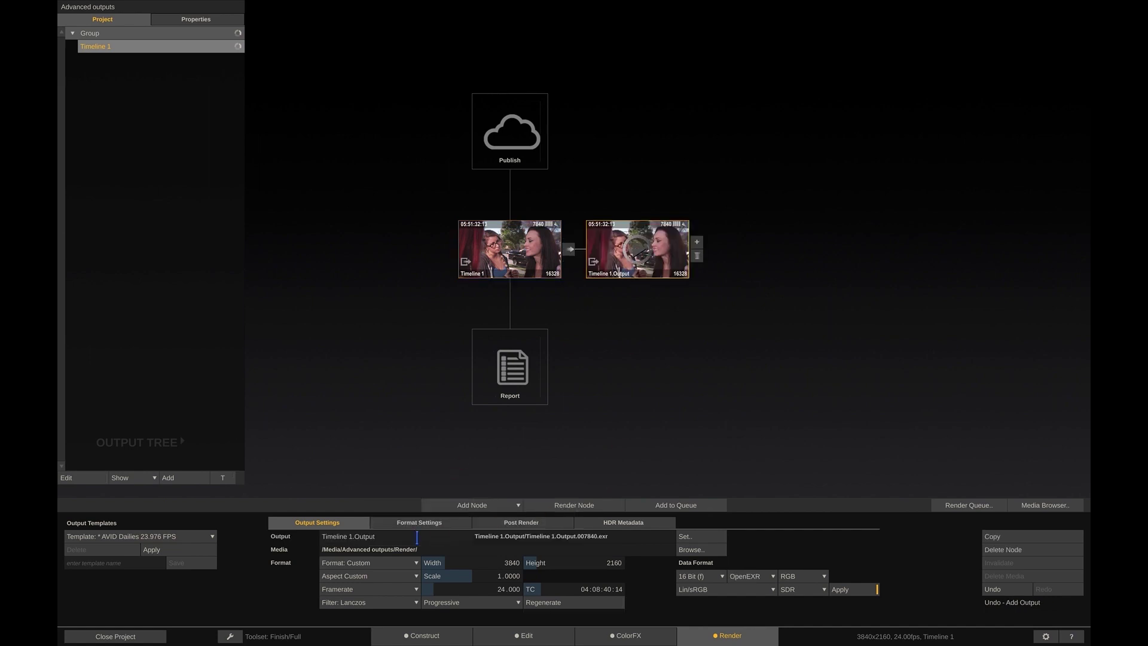
left_click(397, 562)
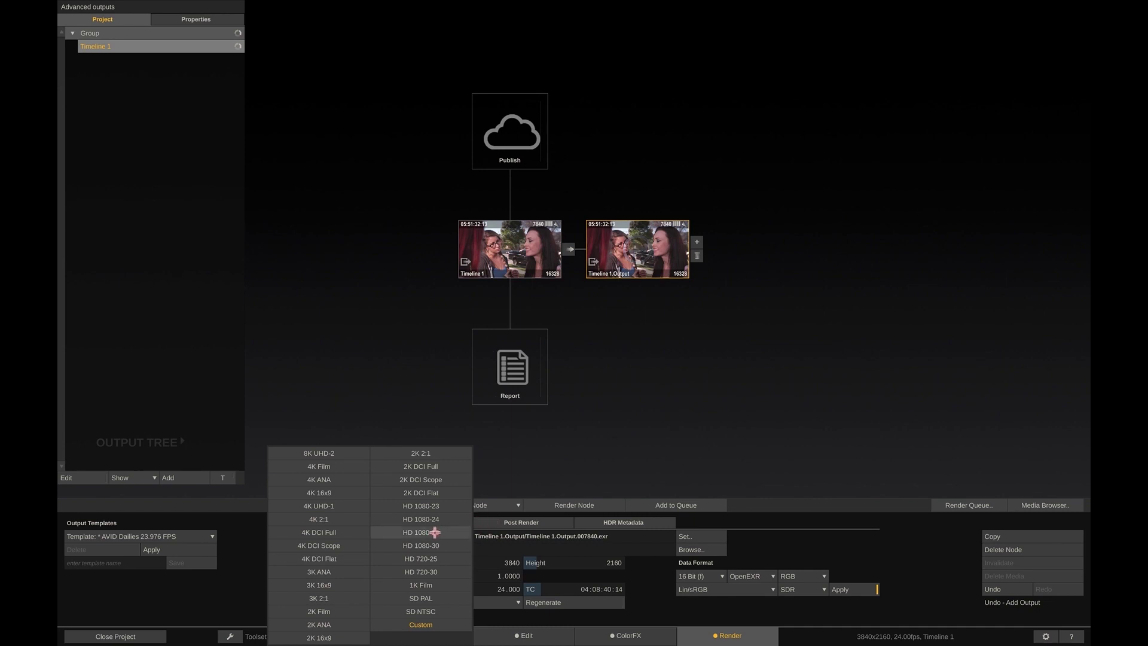
left_click(435, 532)
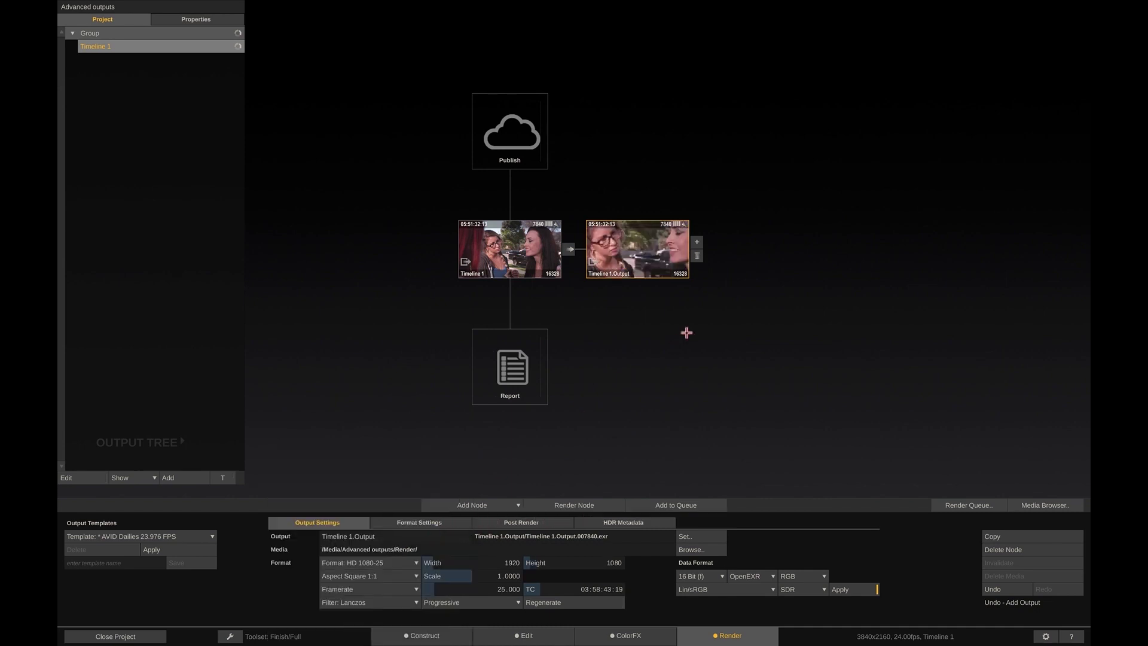
Review the input scaling options in the new output node's format settings.
left_click(427, 521)
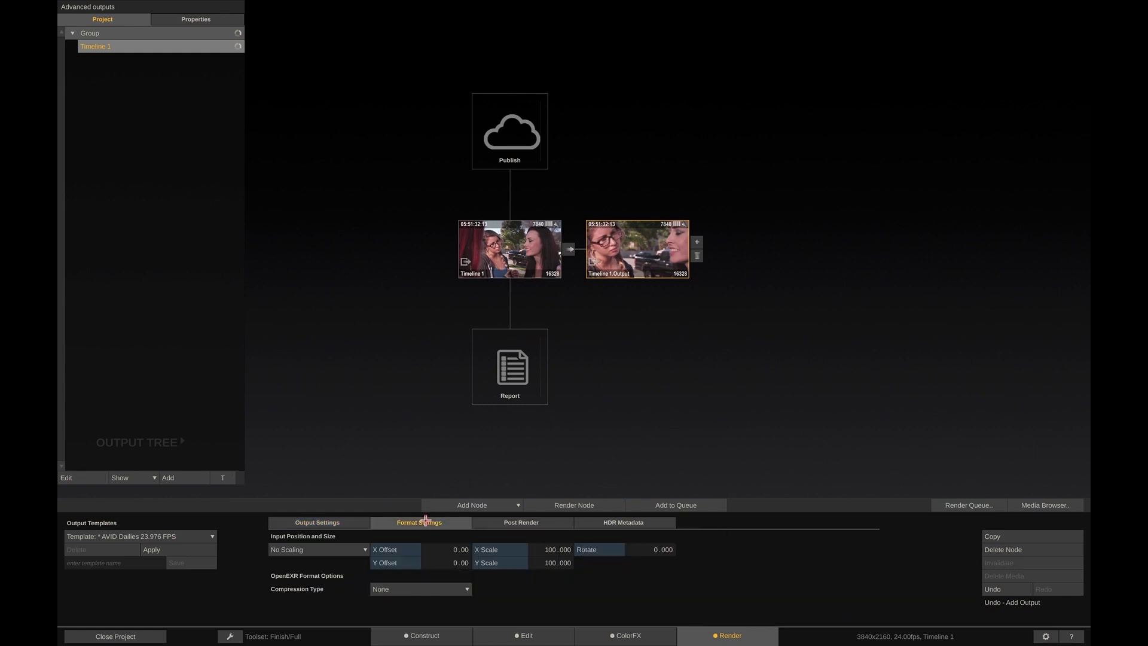
left_click(318, 549)
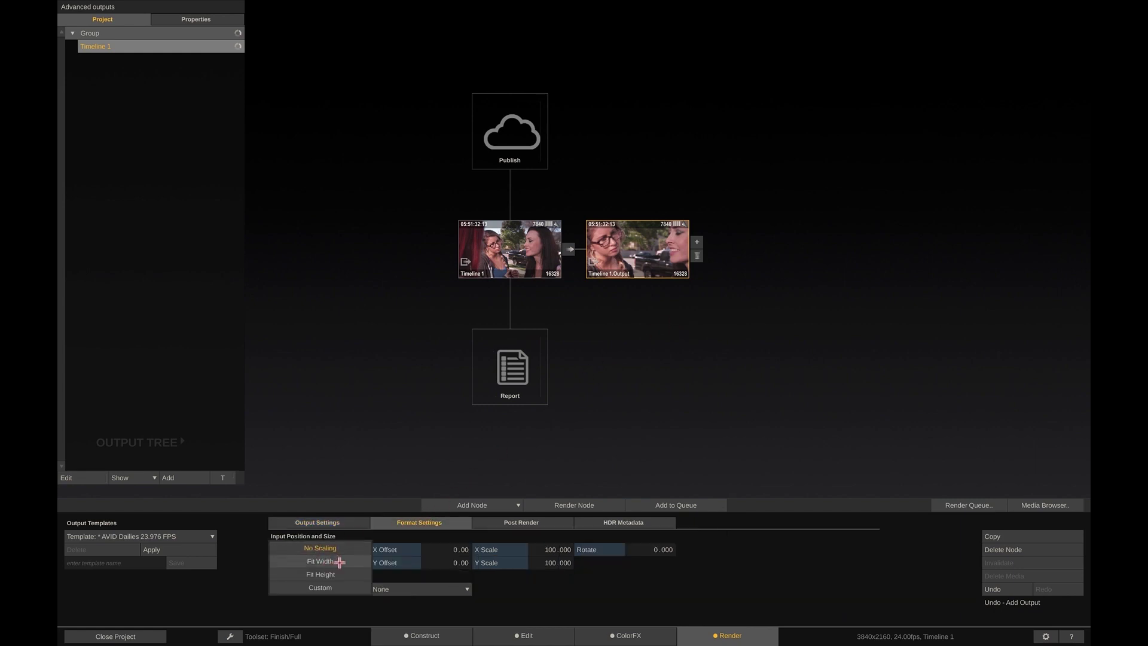
left_click(681, 589)
Open the output node in the ColorFX player and compare its framing with the main Timeline 1 node.
double_click(635, 248)
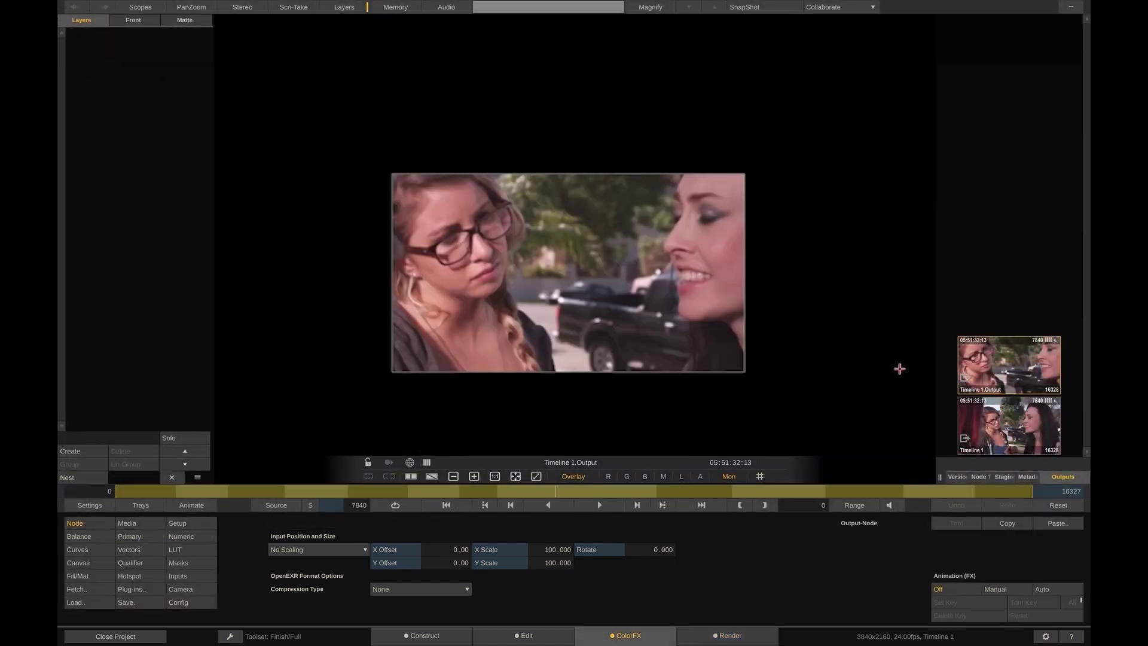
left_click(1008, 422)
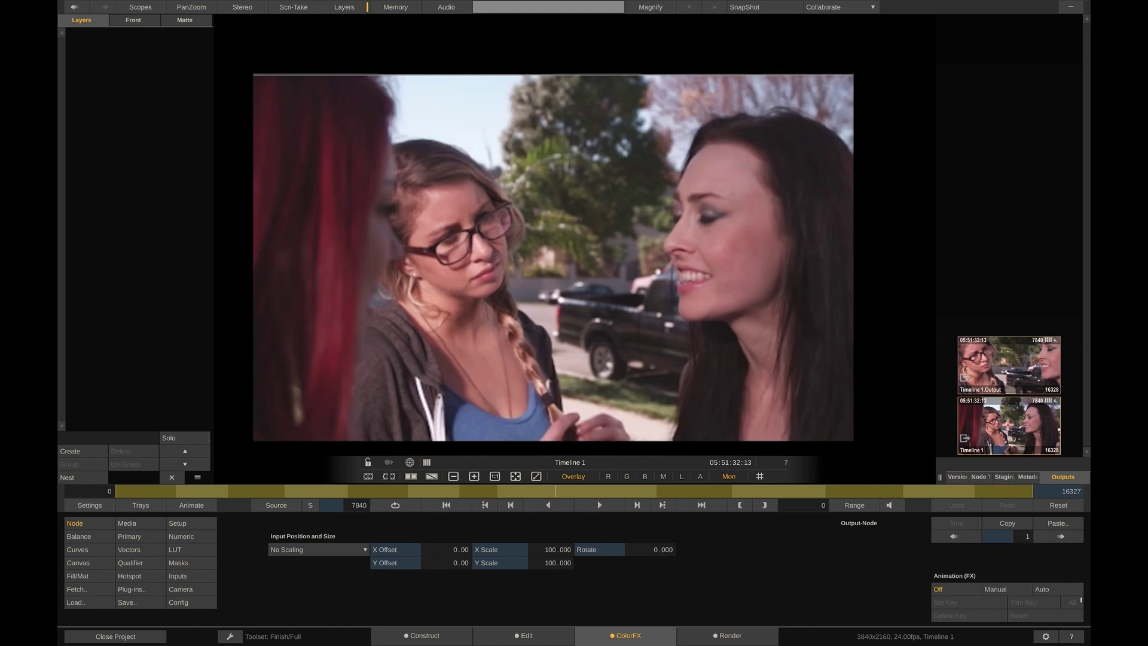
left_click(1010, 361)
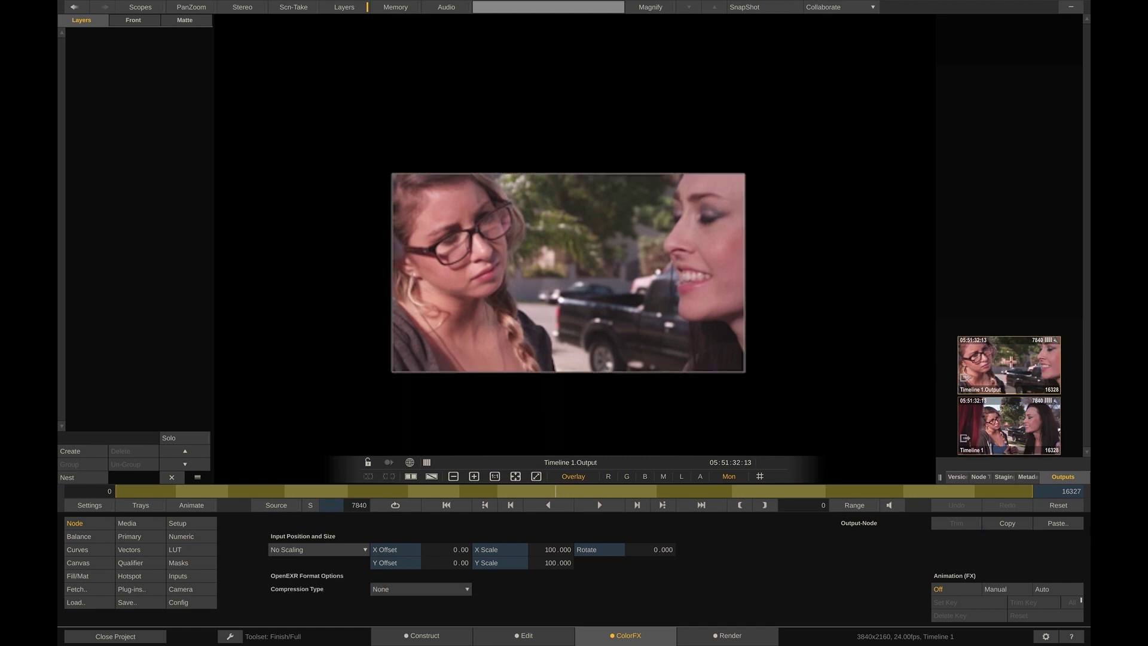
left_click(1005, 429)
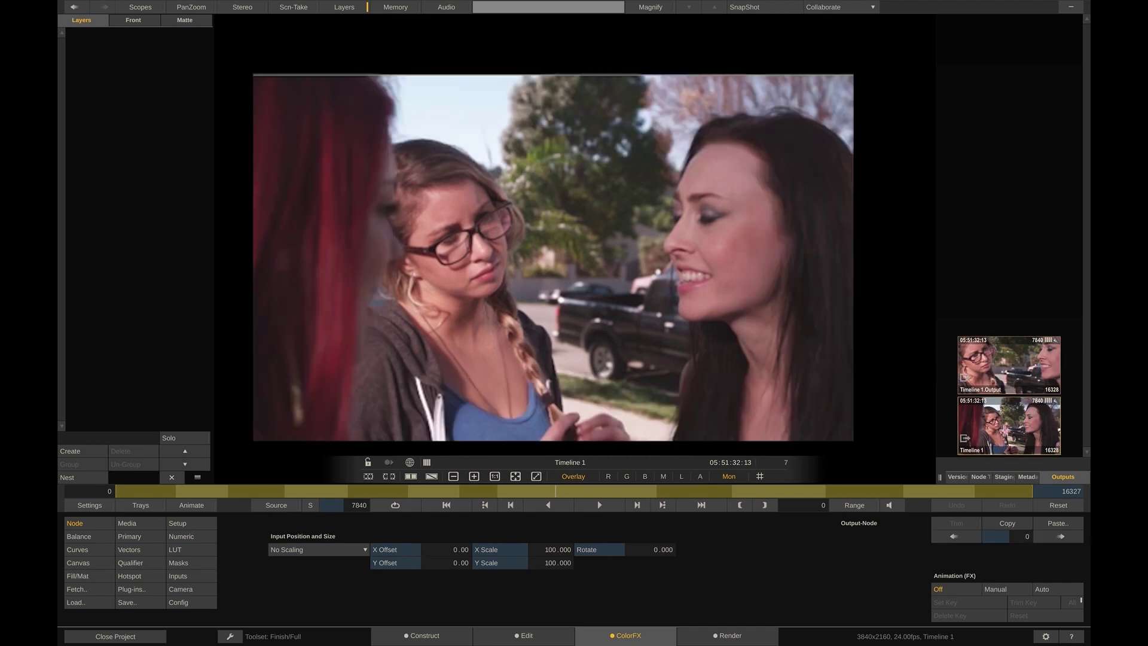
left_click(1003, 354)
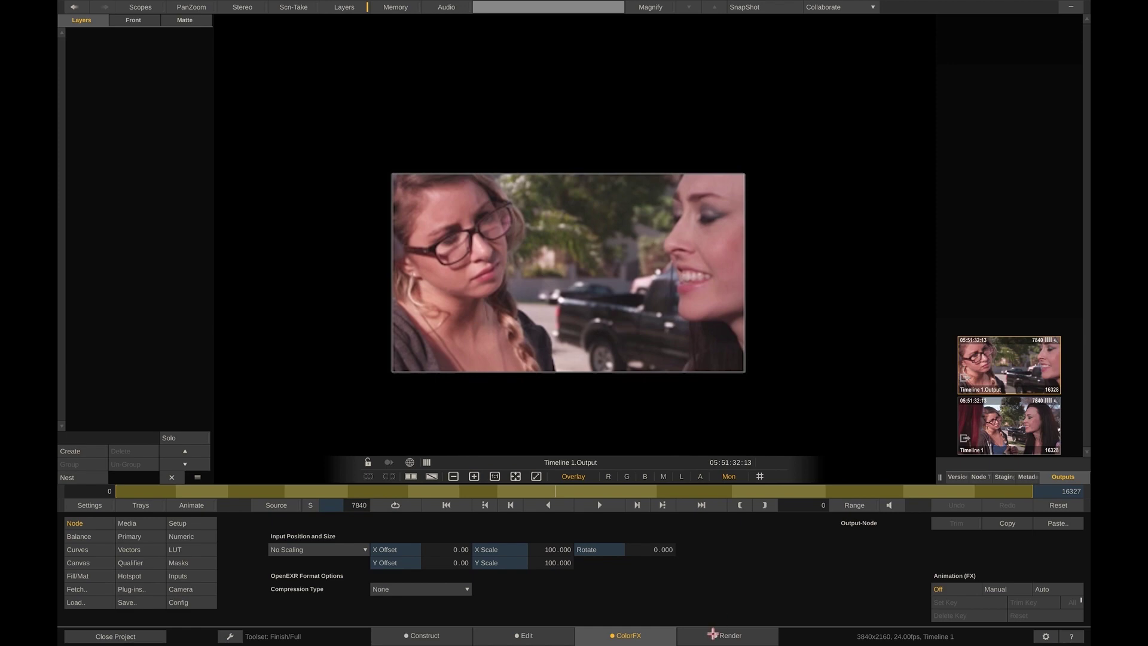
Return to the render output tree and set the output node's input scaling to Fit Width.
left_click(713, 633)
left_click(316, 549)
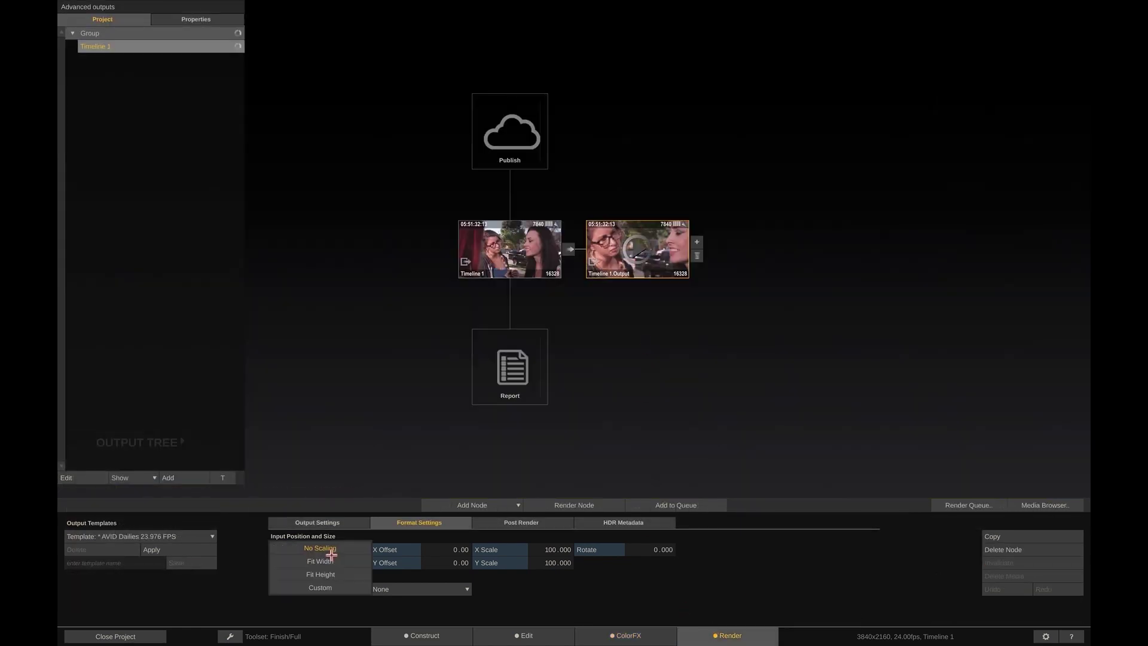
left_click(312, 560)
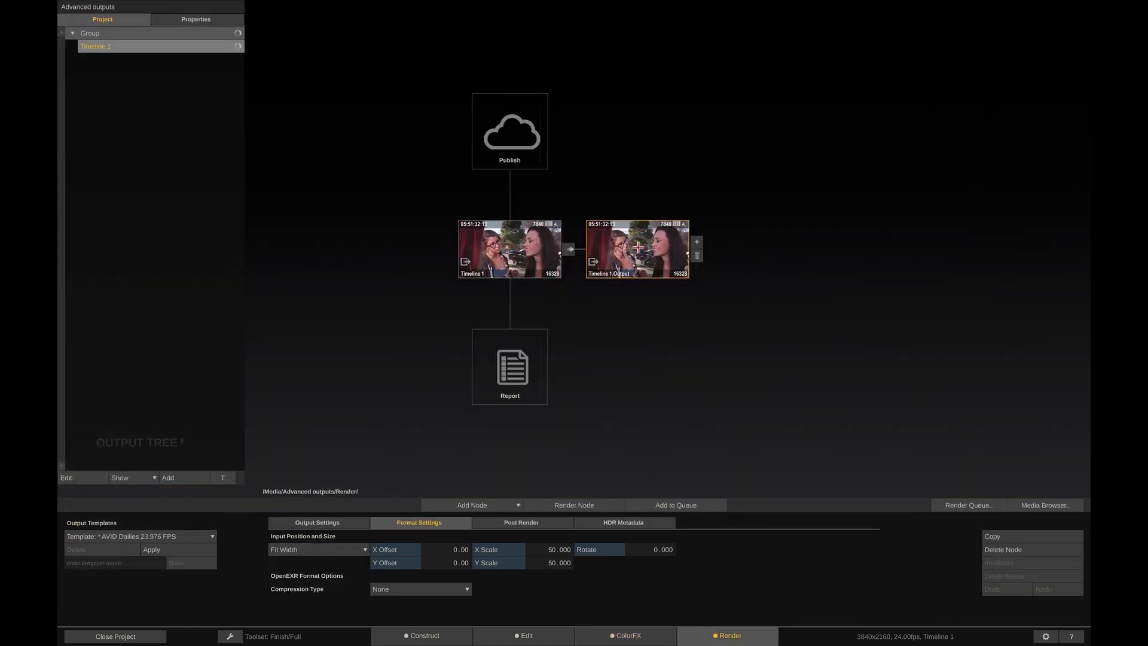
Compare the Fit Width output with the main Timeline 1 node in the player, and return to the output tree.
double_click(638, 249)
left_click(992, 422)
left_click(1005, 368)
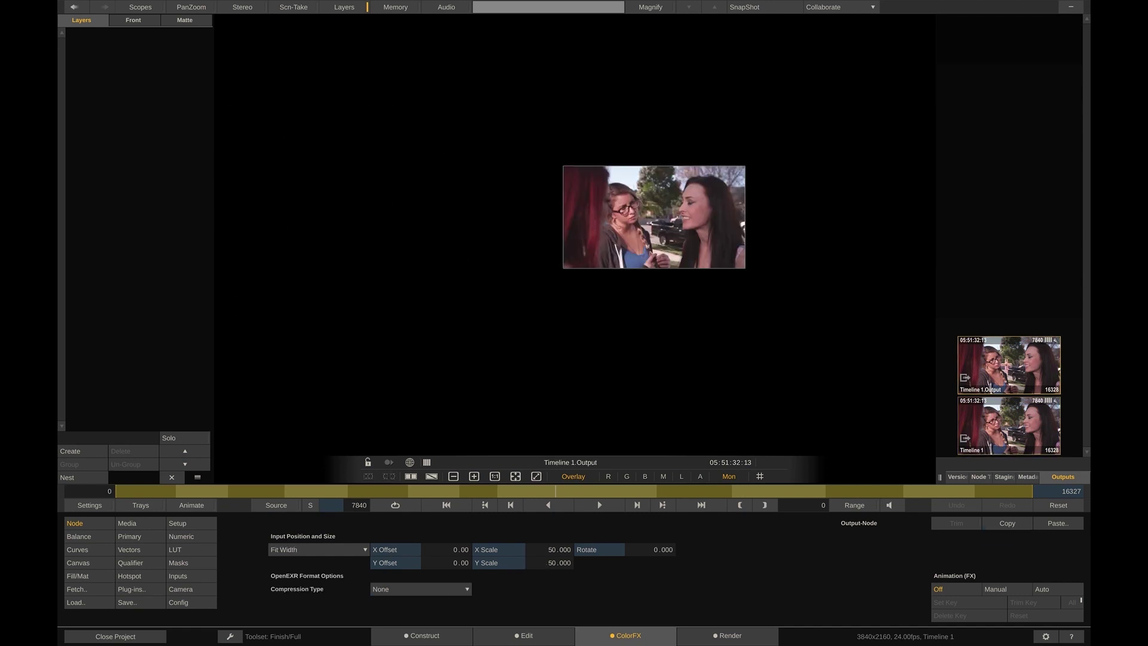
left_click(994, 427)
left_click(1005, 362)
key("Escape")
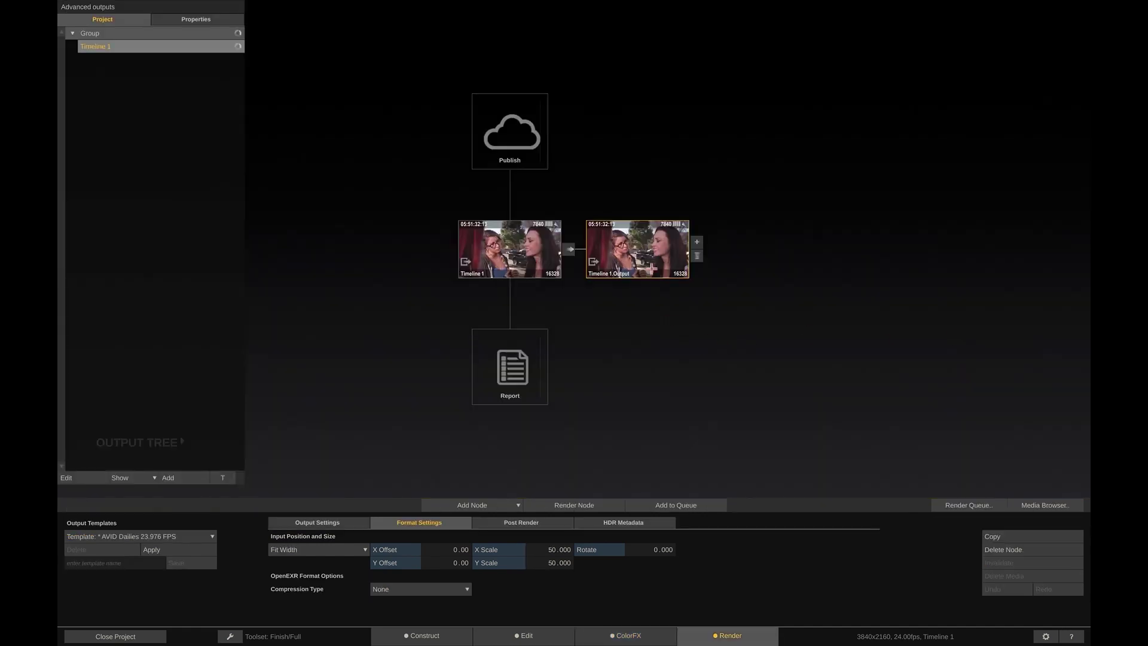
View the Fit Width output node in the player, return to the output tree and check its output settings.
double_click(639, 248)
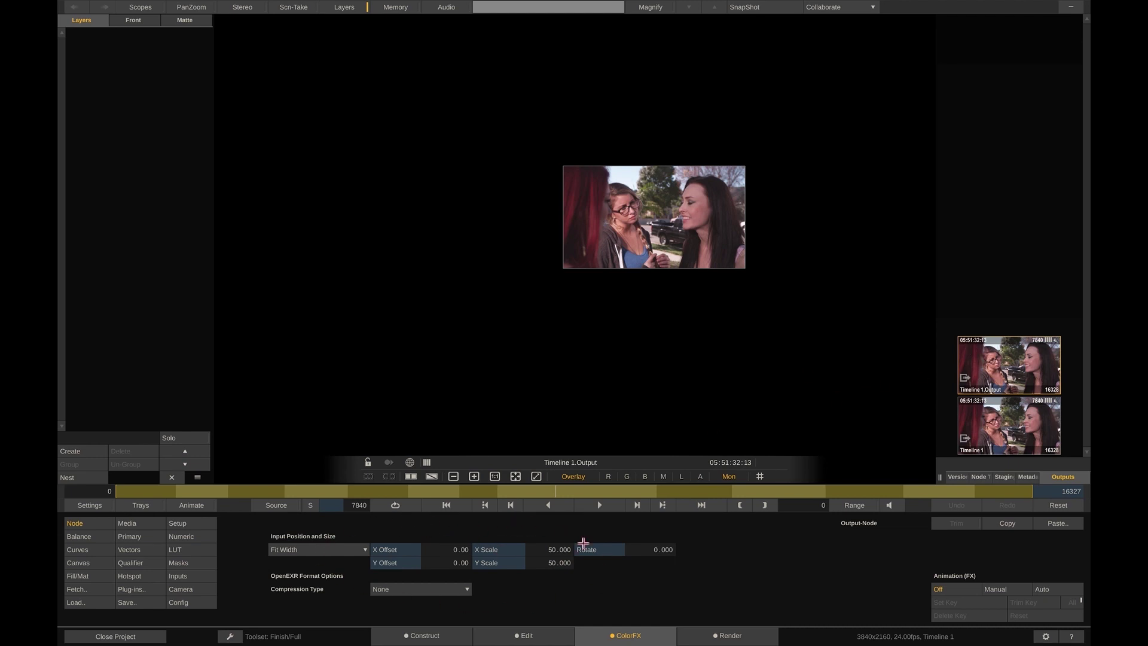
left_click(727, 634)
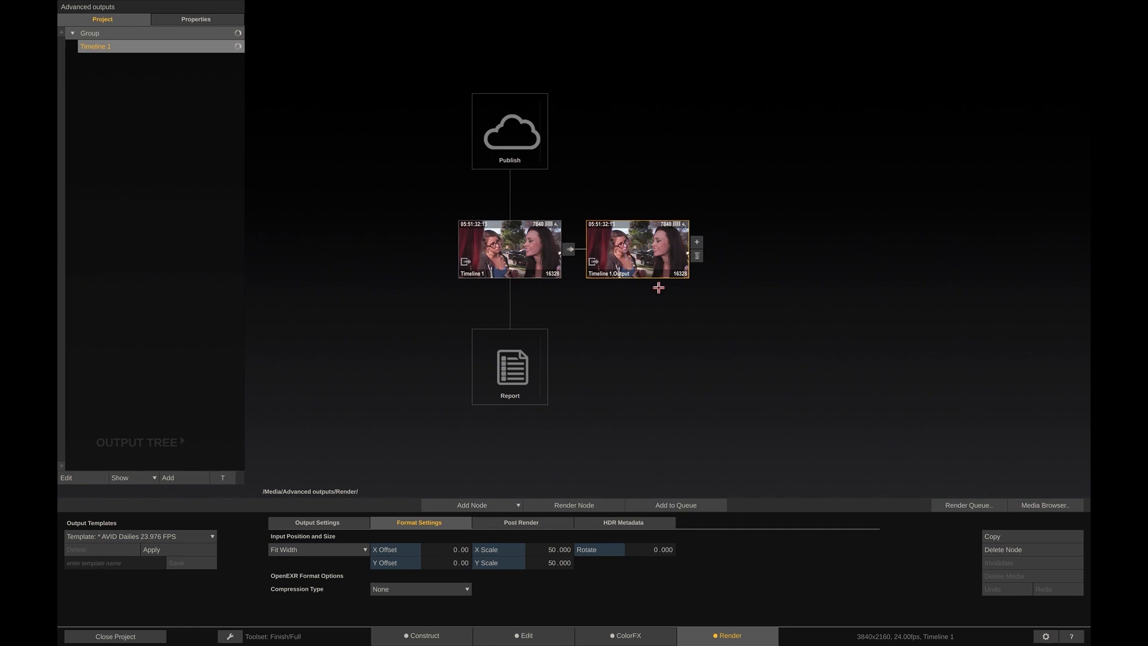
left_click(645, 248)
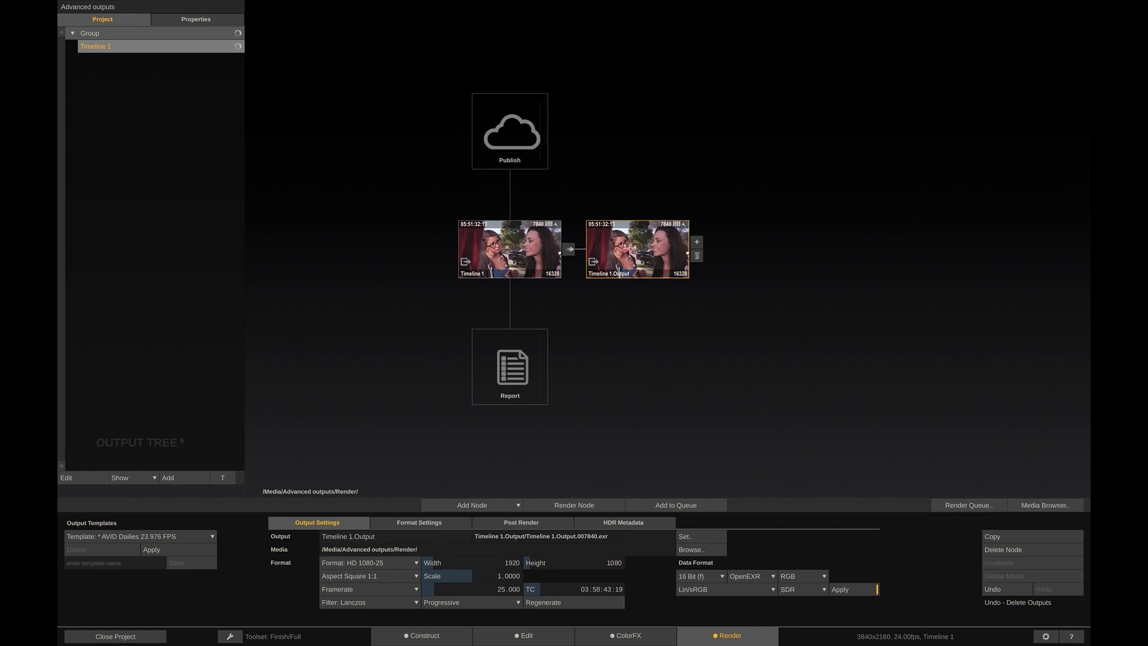
Add a second image-file output node to the main Timeline 1 node and set its colour space to XYZ (DCI).
left_click(538, 248)
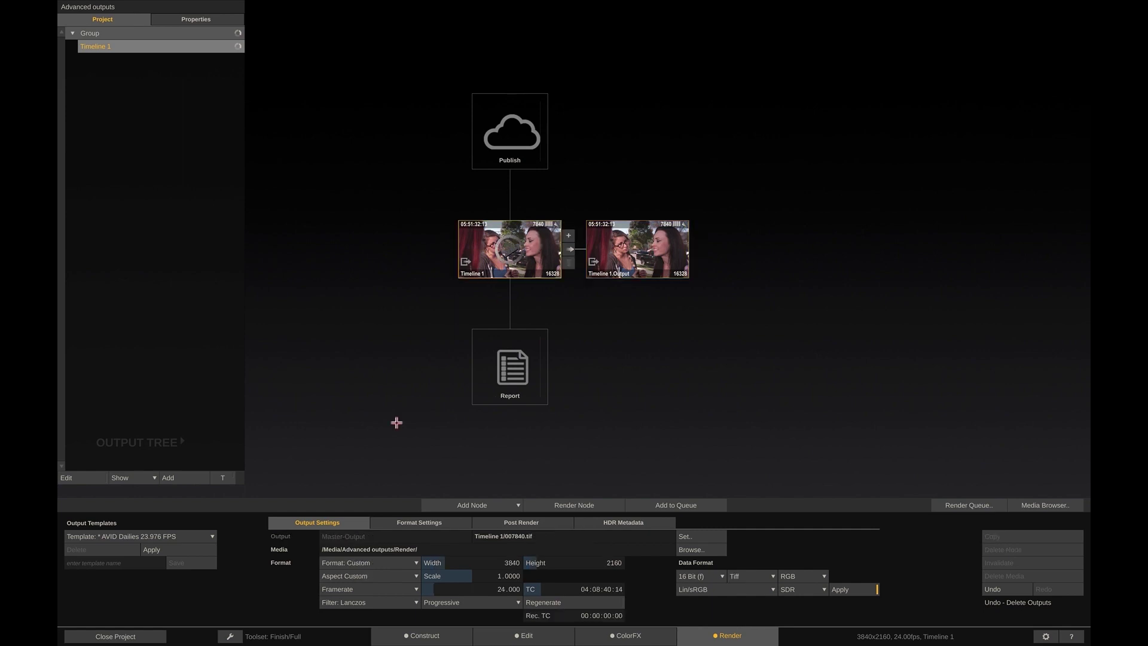
left_click(516, 504)
left_click(453, 472)
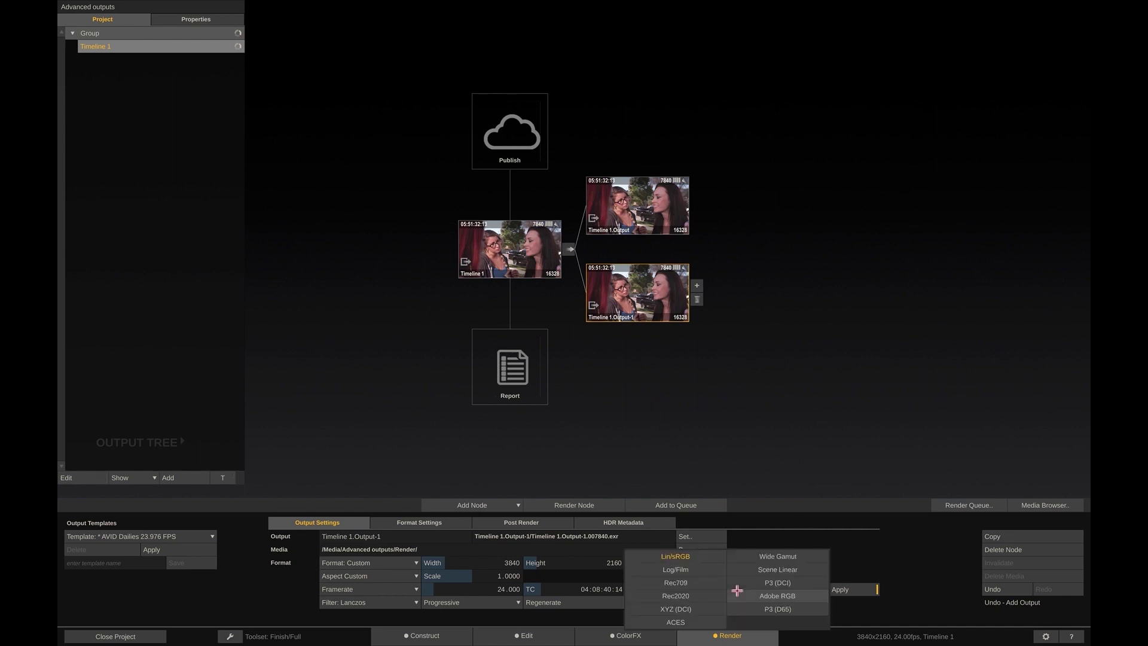
left_click(692, 610)
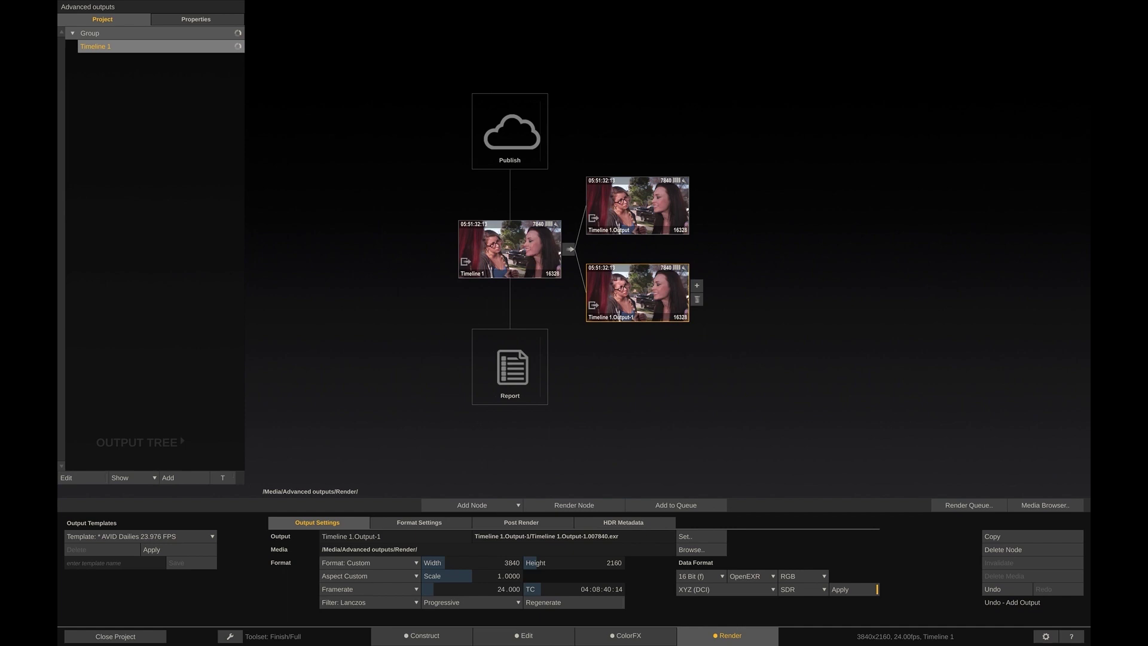
Compare the second output's colour space with the main node's, set its file format to JPEG 2000 and review its encoding options.
left_click(531, 244)
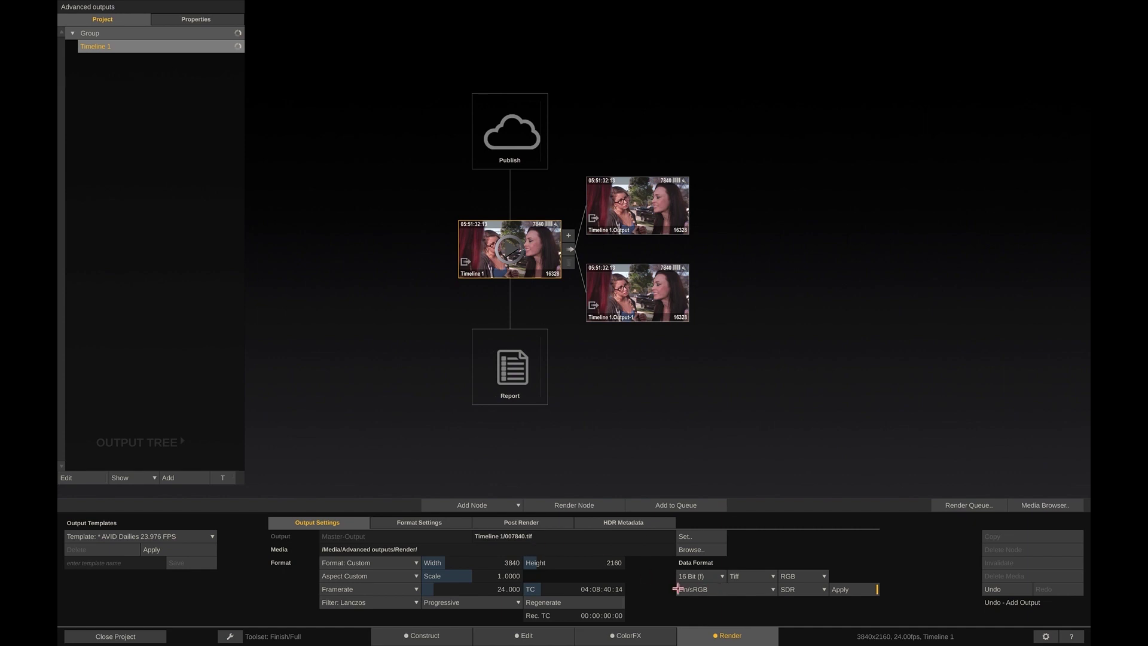
left_click(640, 297)
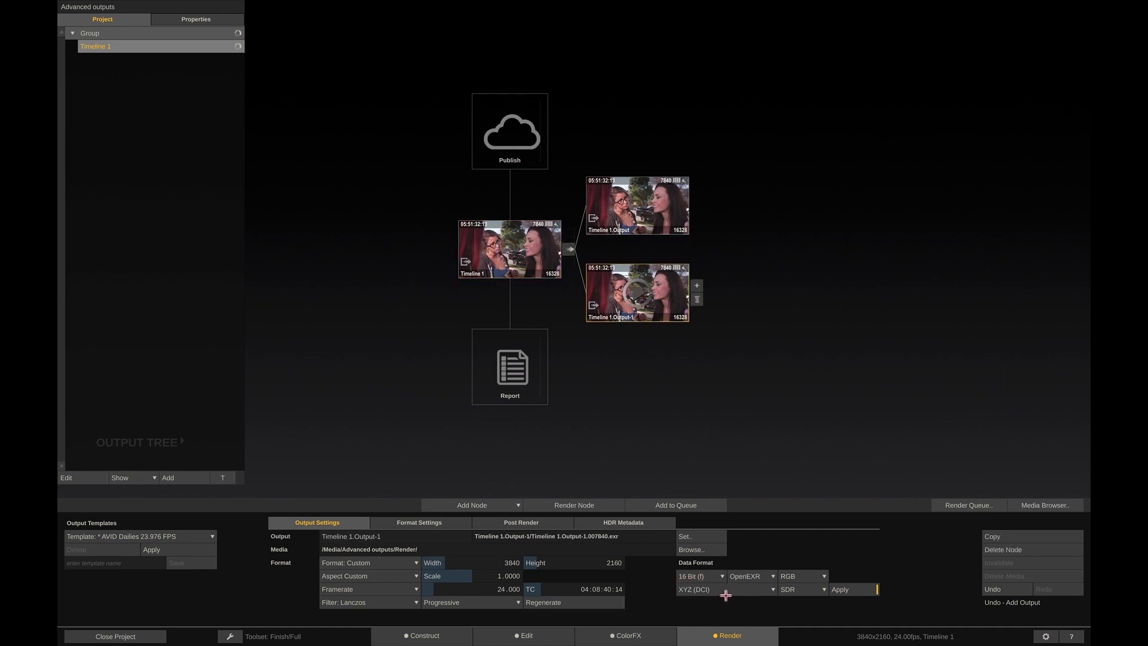
left_click(758, 576)
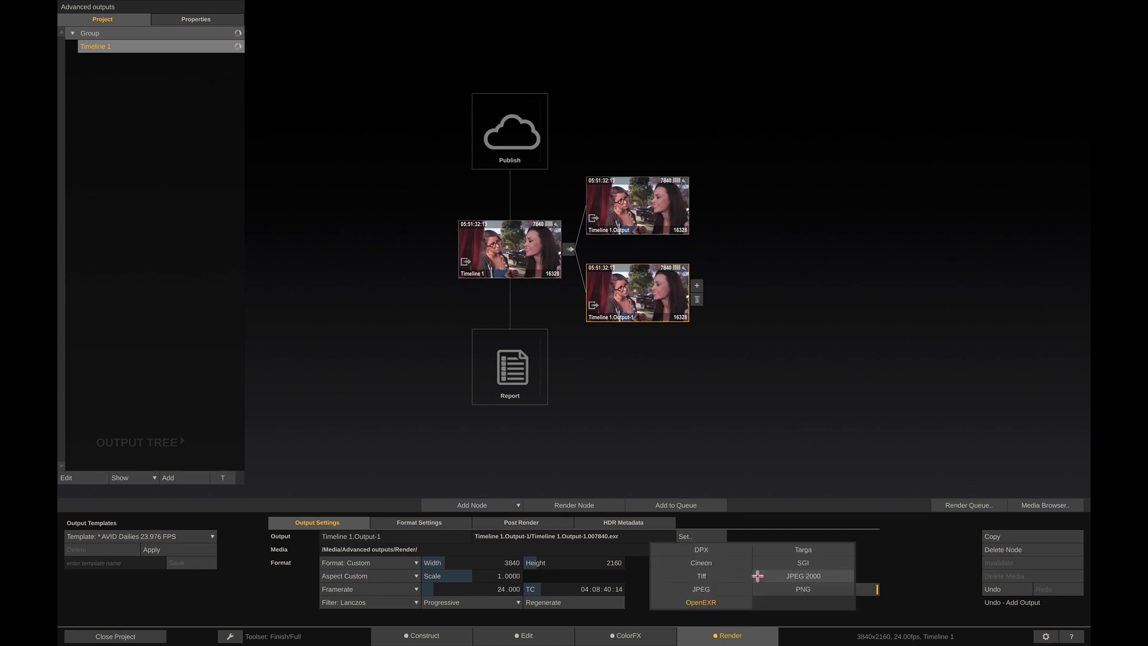
left_click(776, 577)
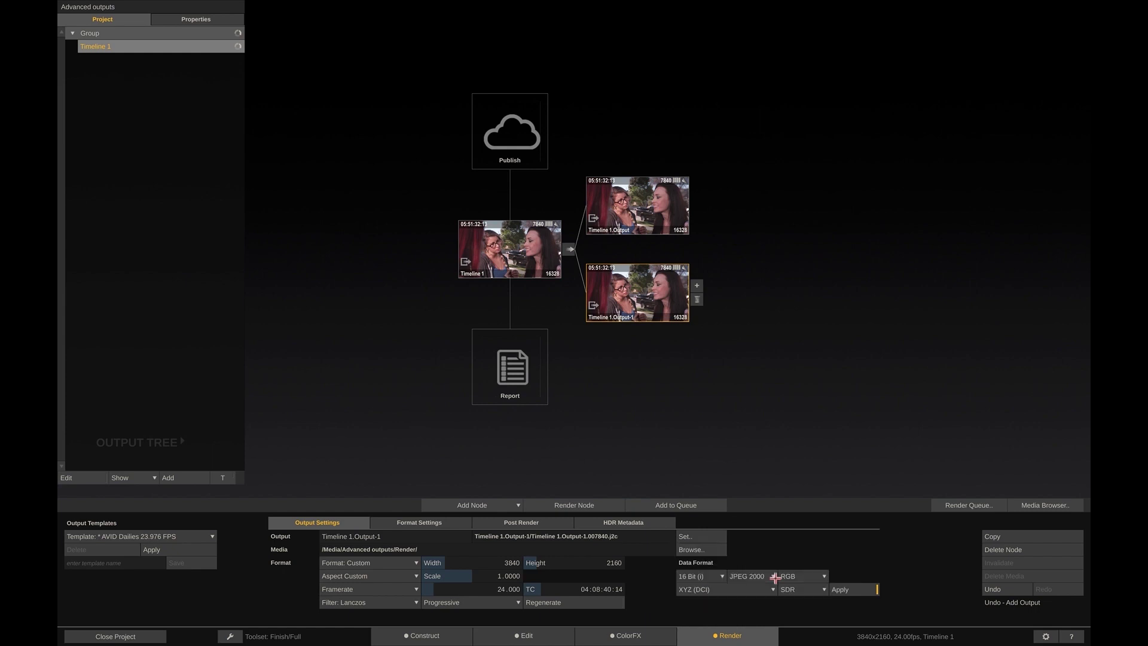
left_click(421, 523)
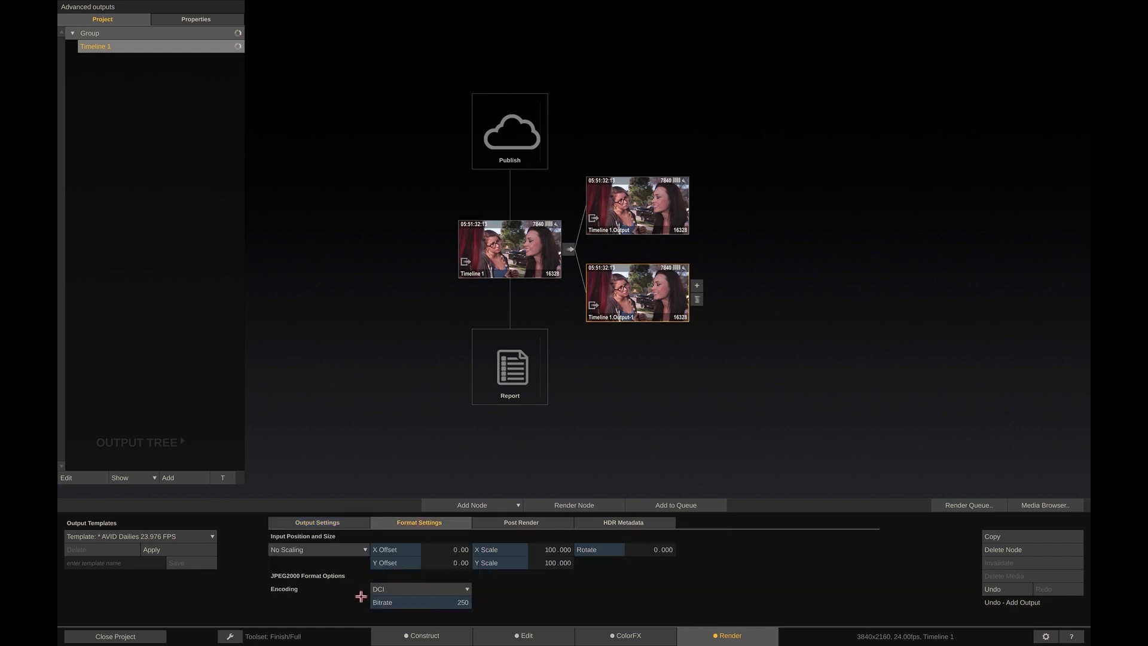
left_click(340, 523)
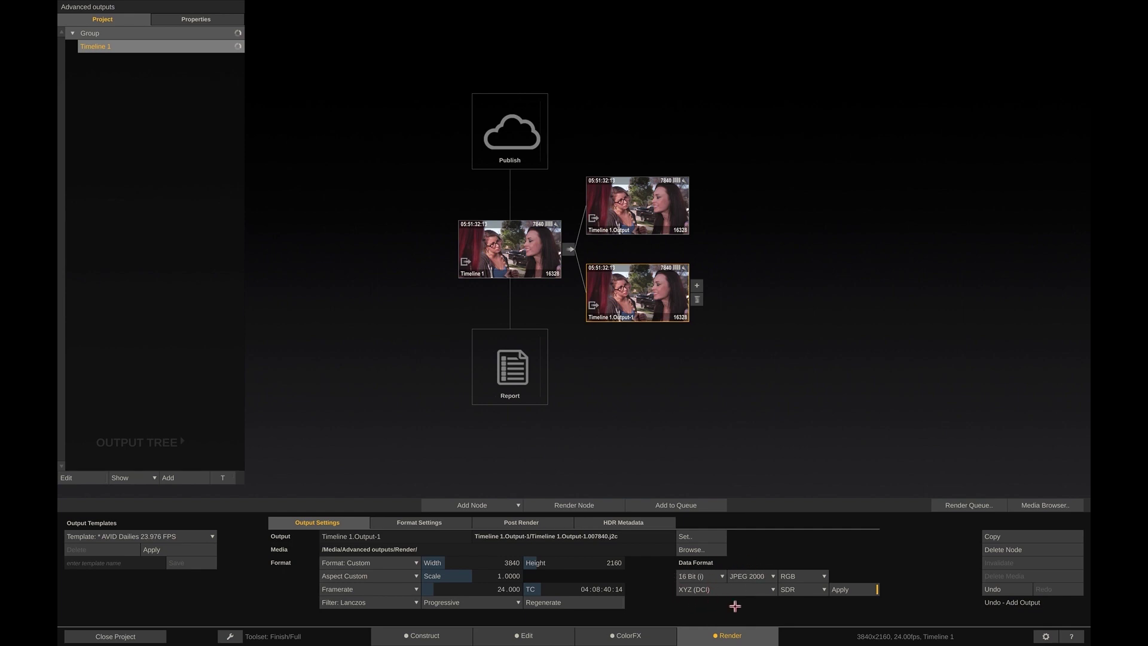
Add a third image-file output node to the main Timeline 1 node.
left_click(583, 379)
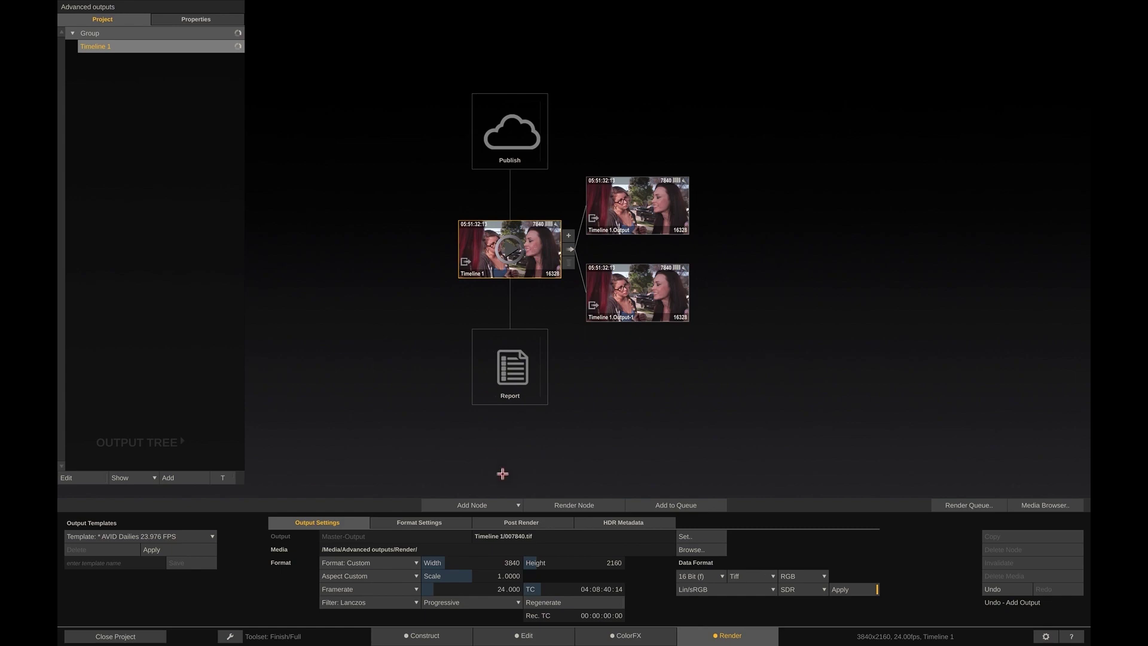
left_click(511, 504)
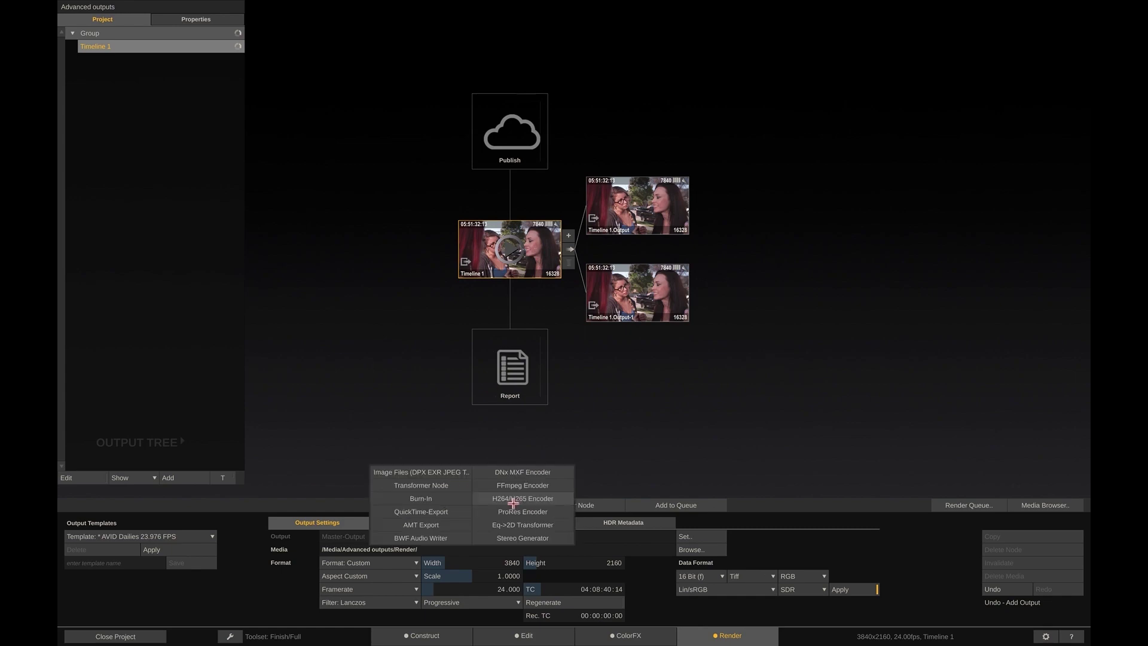
left_click(459, 472)
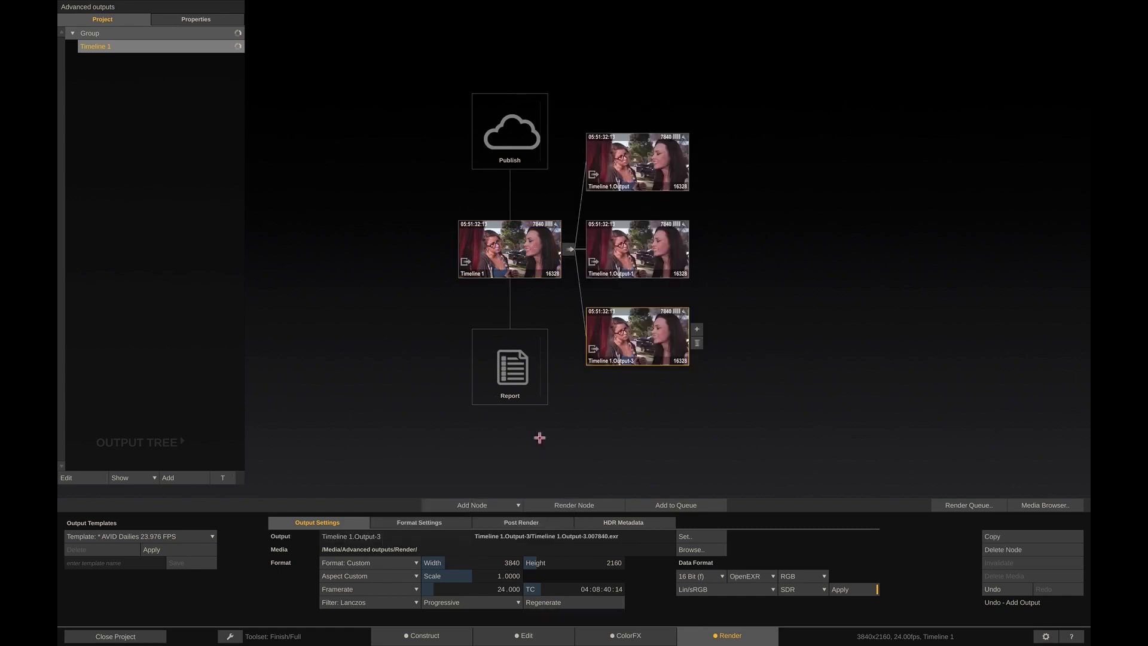
Grade the third output node in the player by lowering its master gamma to about 0.544, check another frame and return to the output tree.
double_click(637, 339)
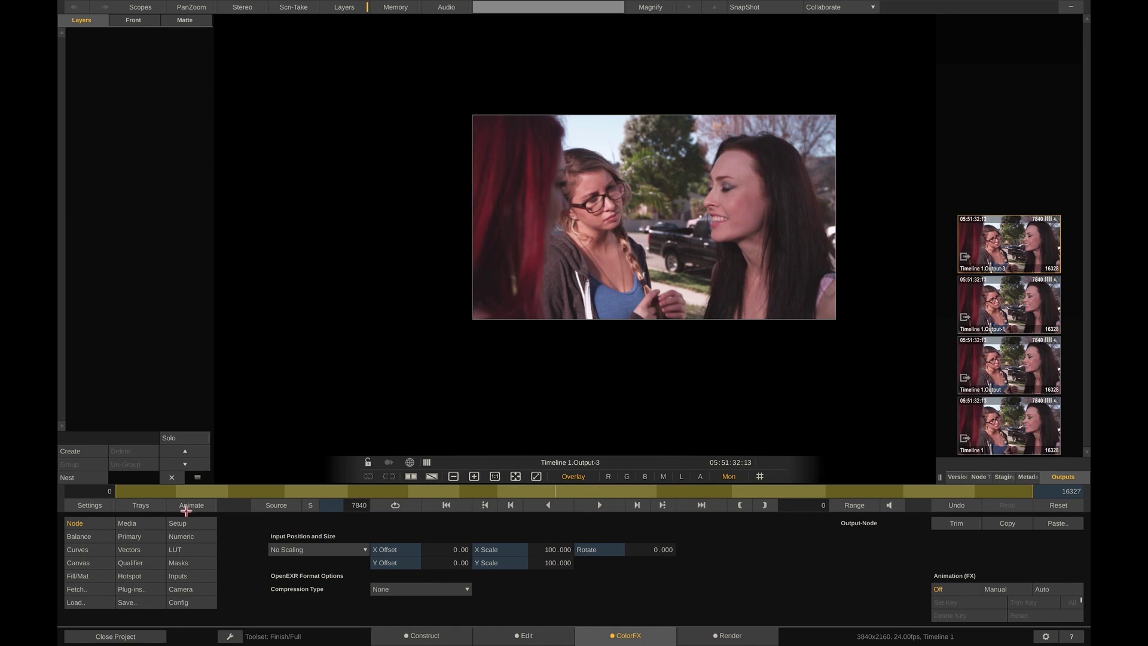
left_click(184, 536)
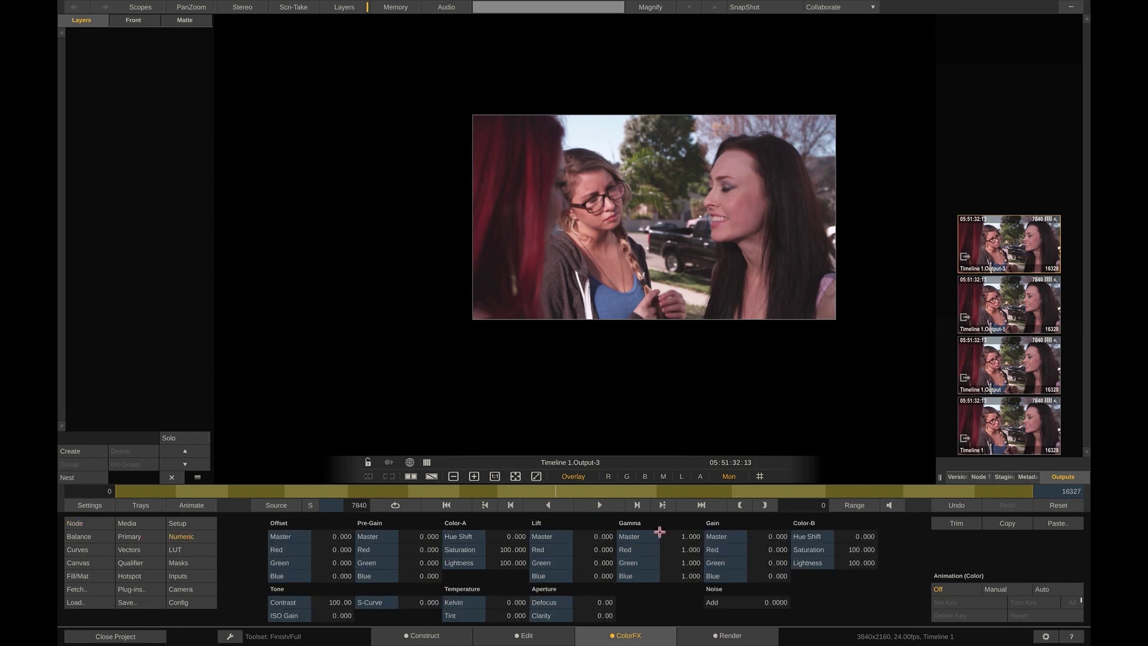
mouse_move(666, 538)
left_mouse_down()
mouse_move(680, 537)
mouse_move(668, 534)
left_mouse_up()
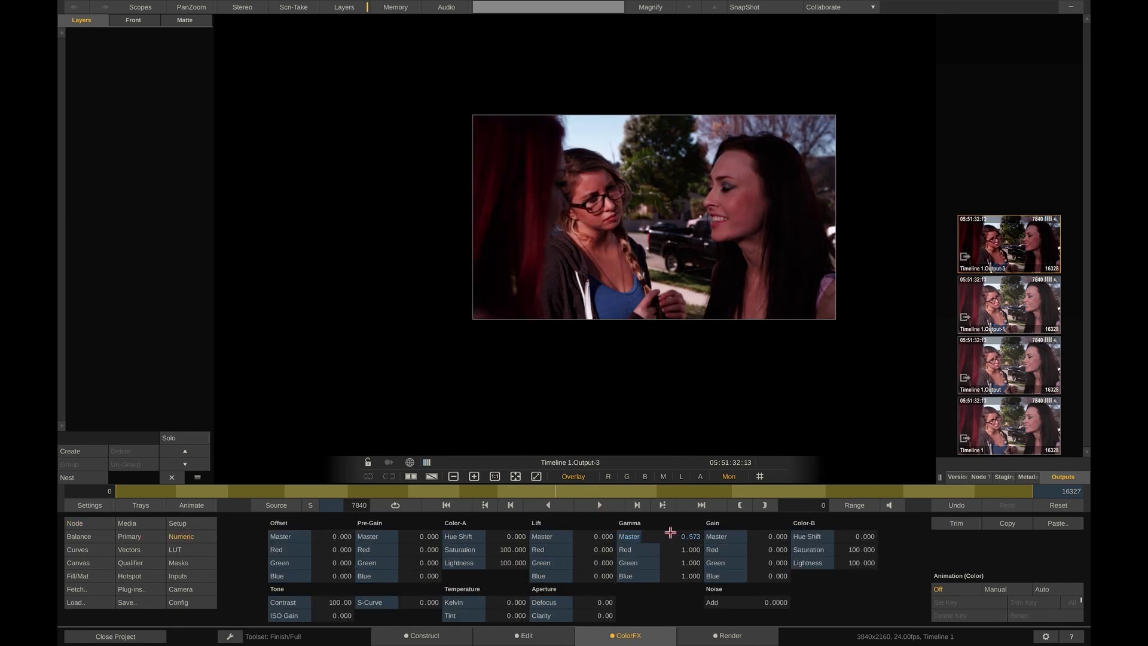
mouse_move(559, 491)
left_mouse_down()
mouse_move(722, 491)
mouse_move(529, 502)
mouse_move(557, 500)
left_mouse_up()
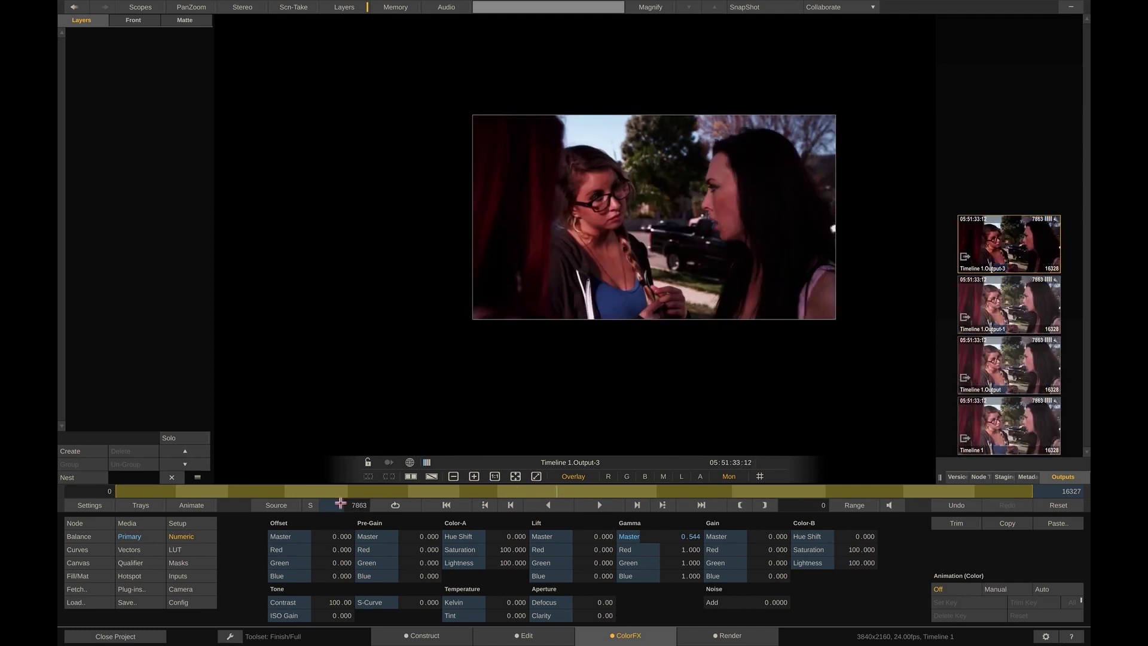
left_click(701, 632)
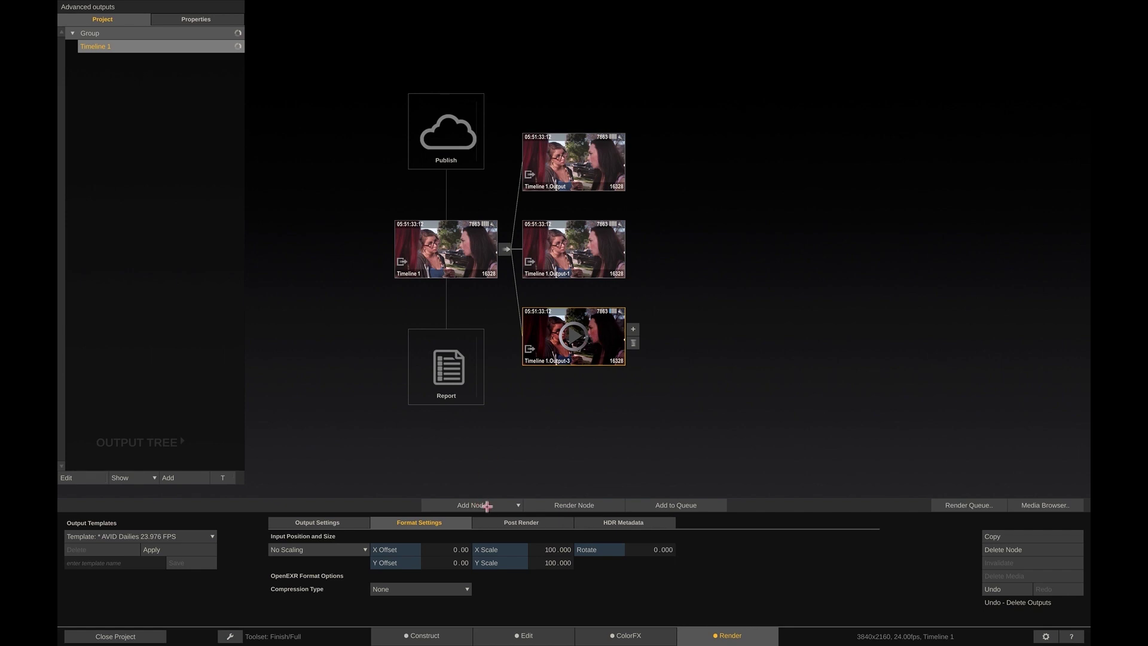
Add a QuickTime-Export node to the graded output, with Apple ProRes 422 HQ compression and audio channels 1 and 2 enabled.
left_click(515, 505)
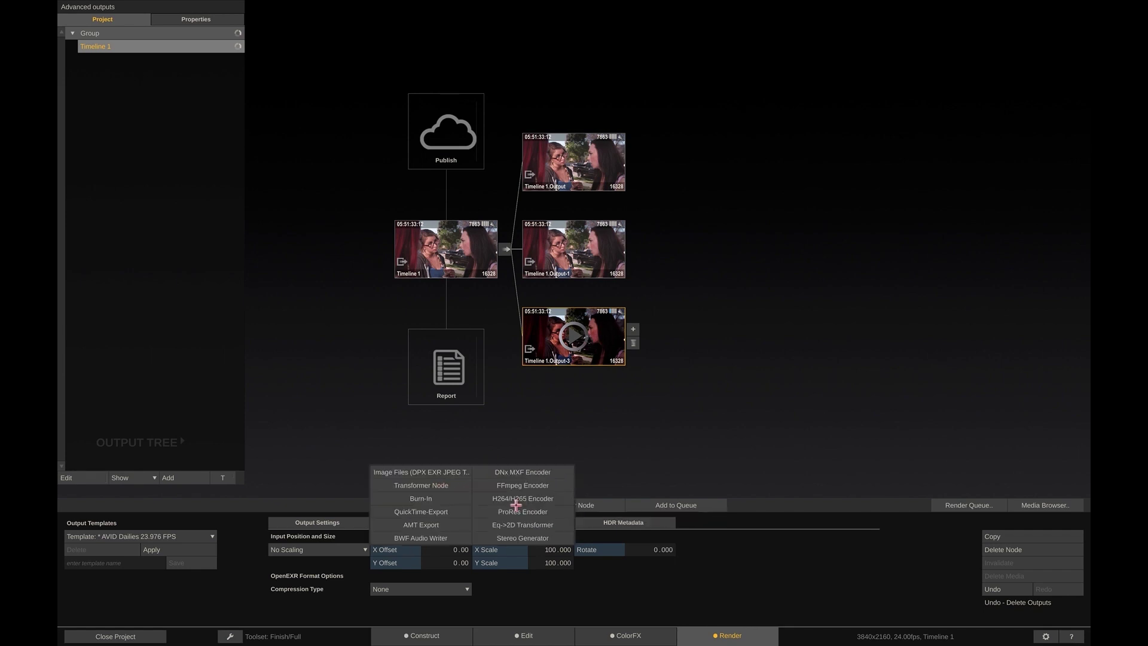
left_click(431, 513)
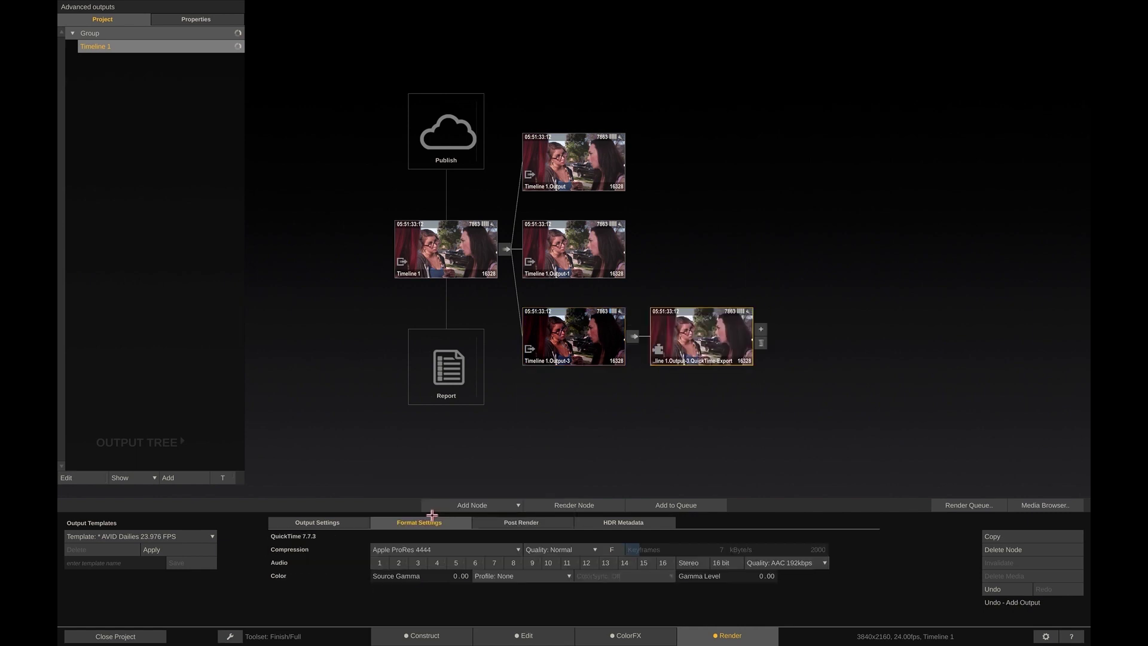
left_click(439, 548)
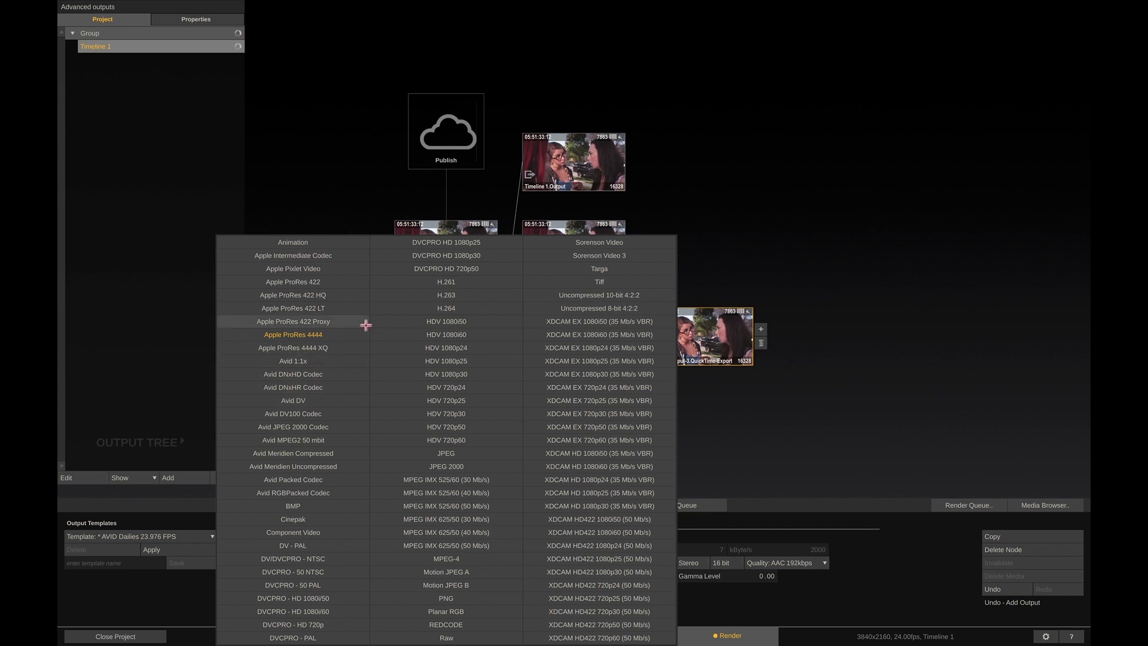
left_click(333, 295)
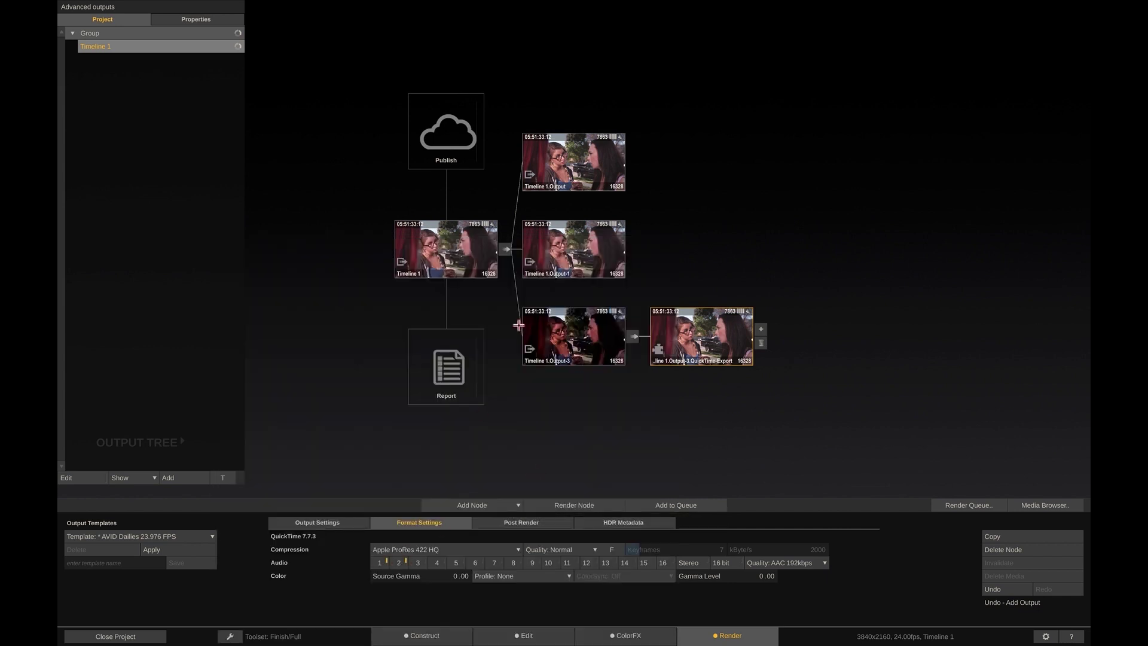
Set the HD output node's colour space to Rec709 and attach an AMT Export node to it.
left_click(573, 161)
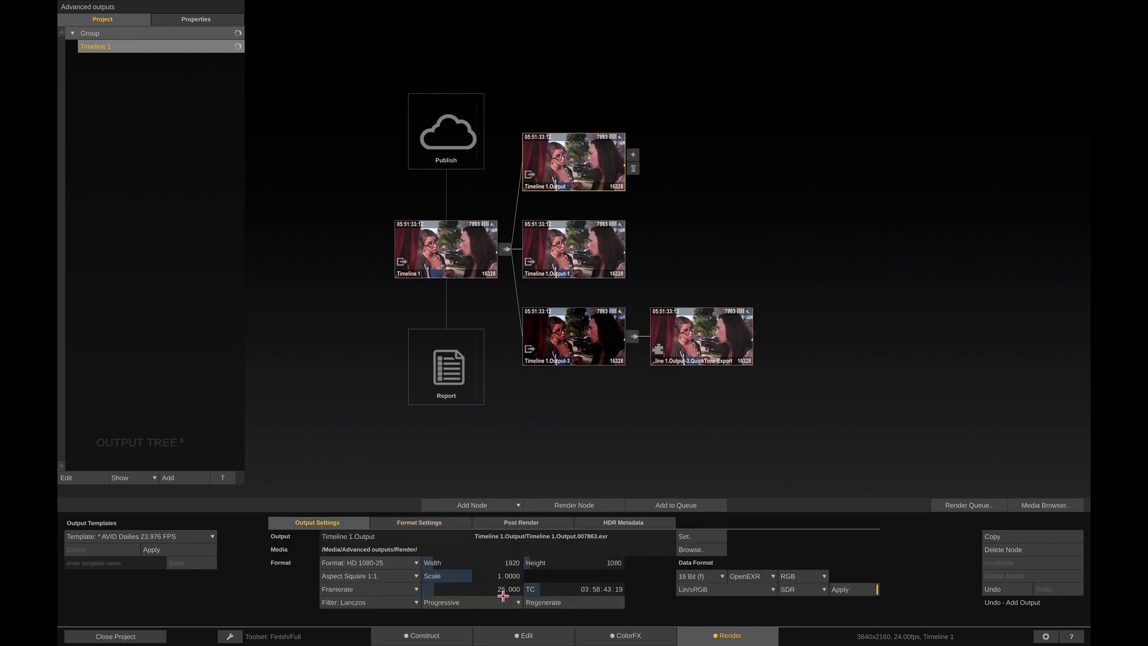
left_click(736, 589)
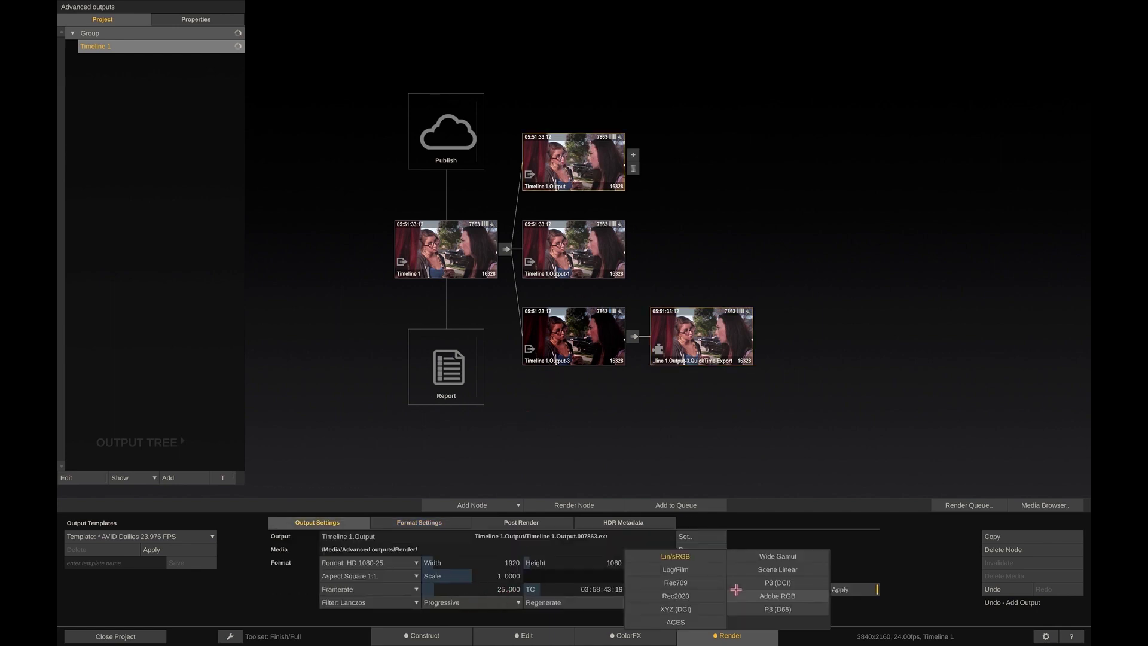
left_click(675, 583)
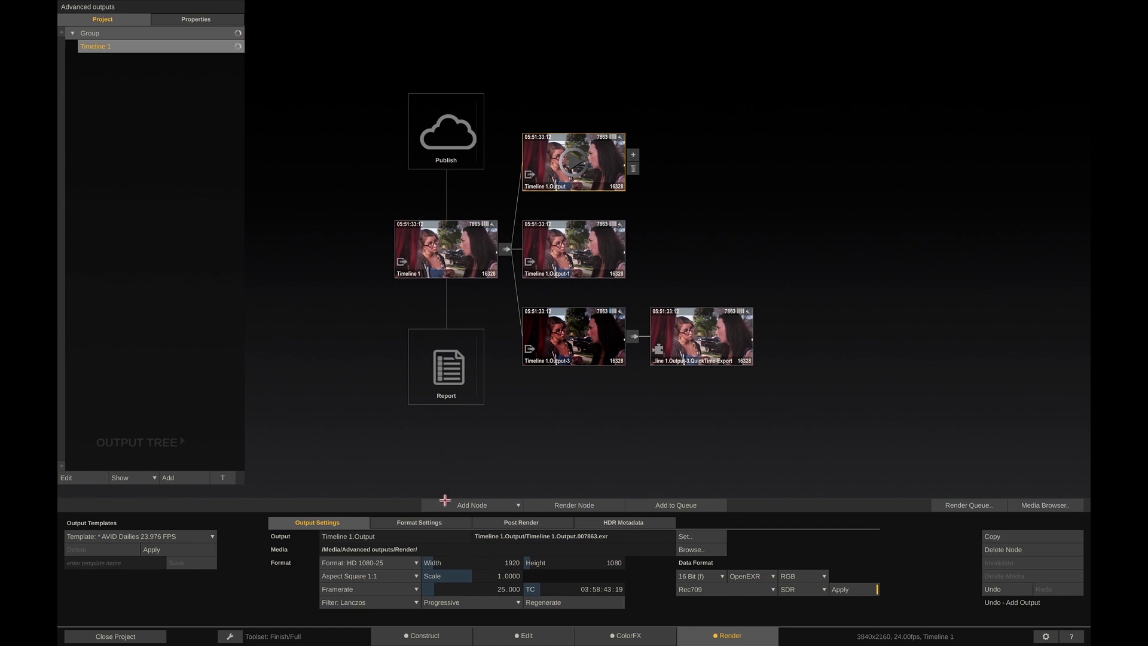
left_click(511, 504)
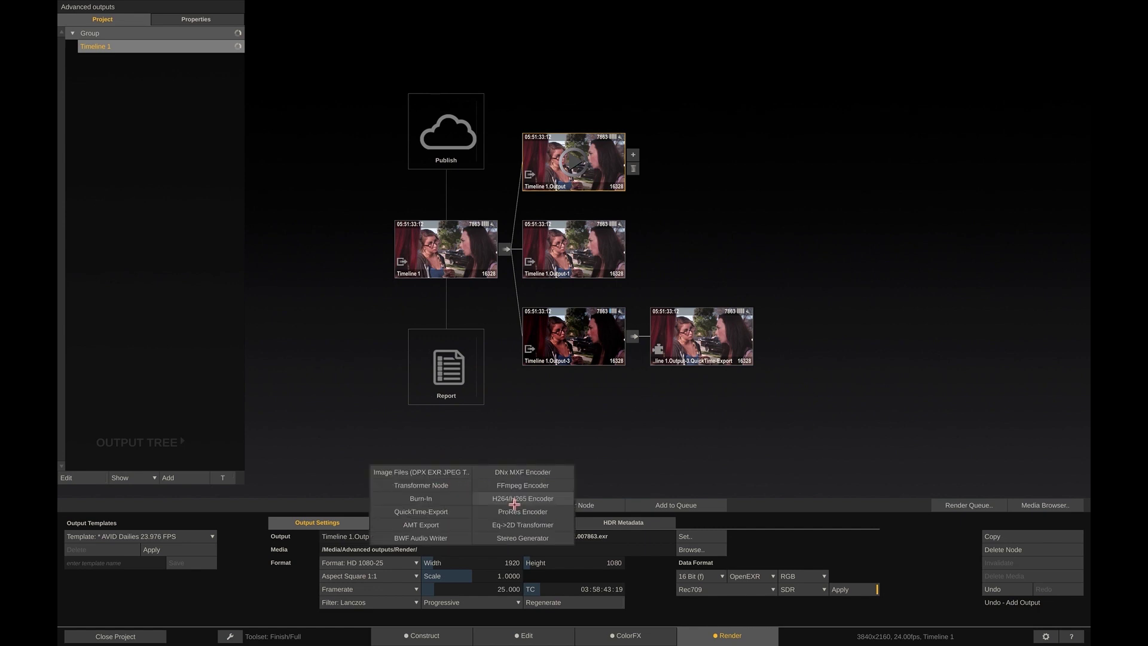
left_click(437, 525)
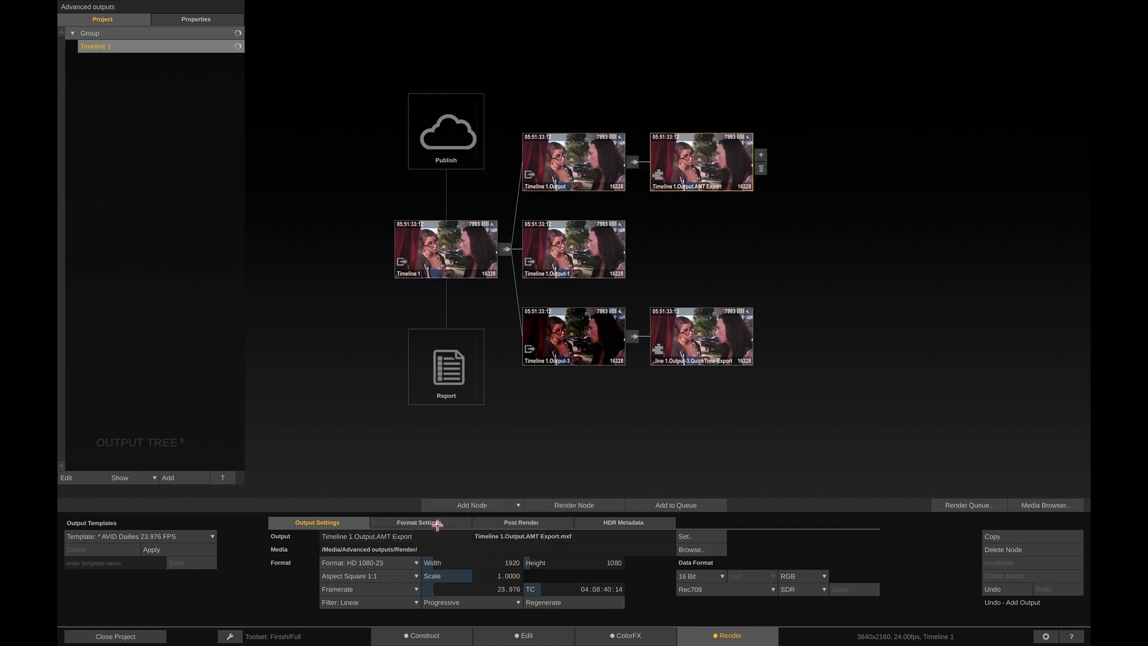
left_click(622, 387)
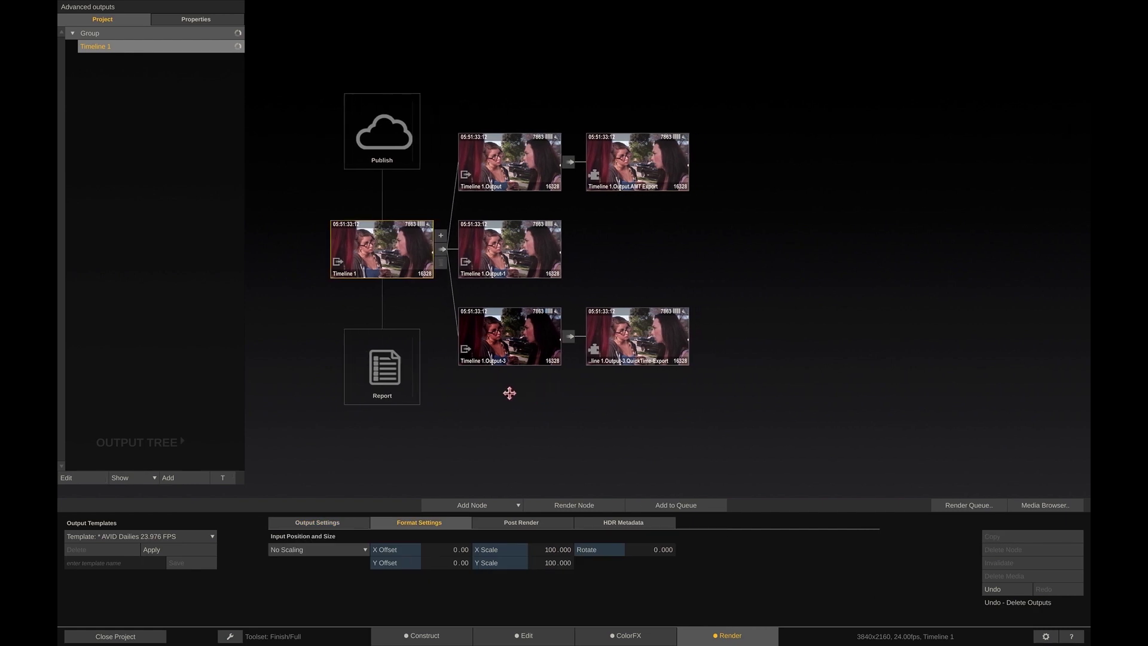
left_click_drag(509, 393, 532, 392)
Add the AMT Export, QuickTime-Export and JPEG 2000 output nodes to the render queue, and review the queue.
left_click(647, 162)
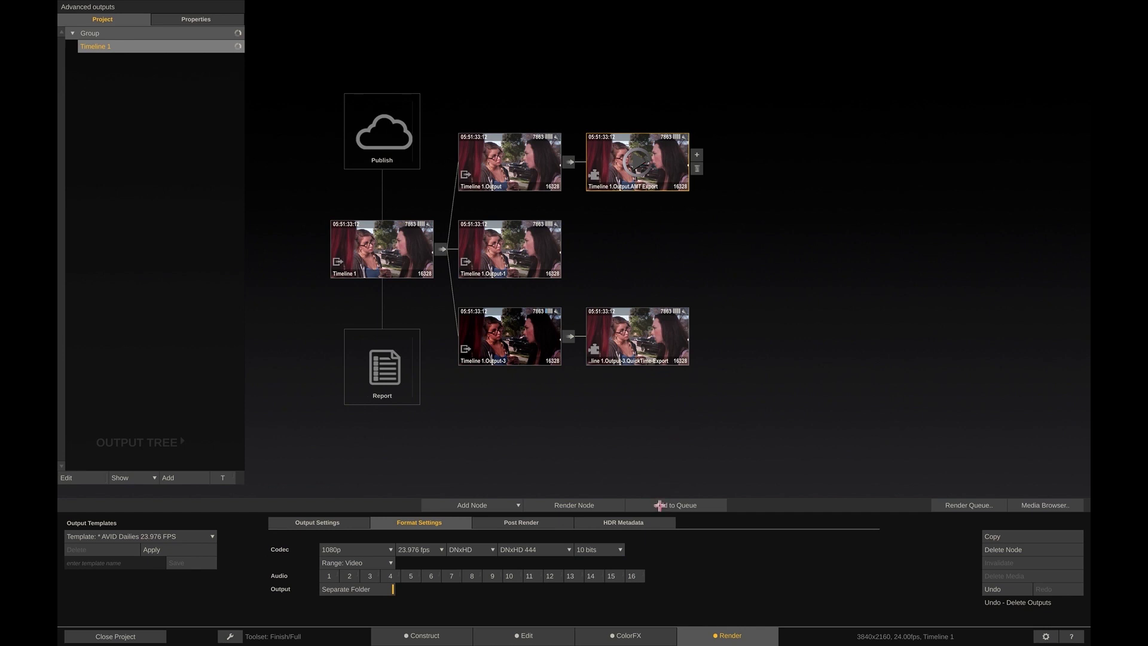
left_click(655, 344)
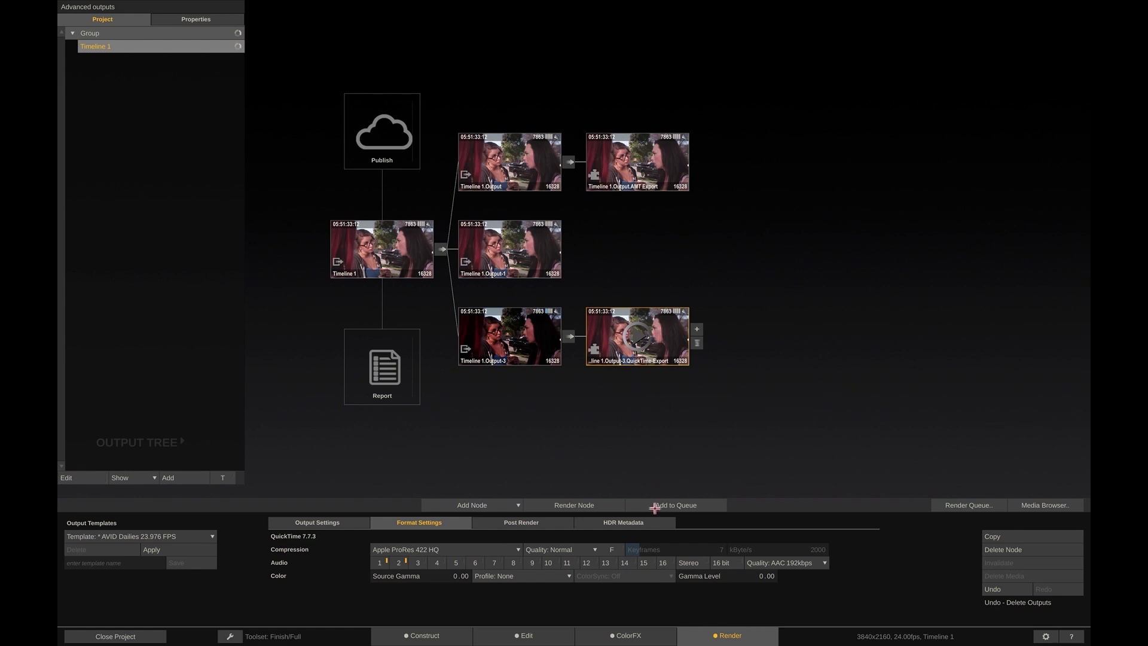
left_click(519, 259)
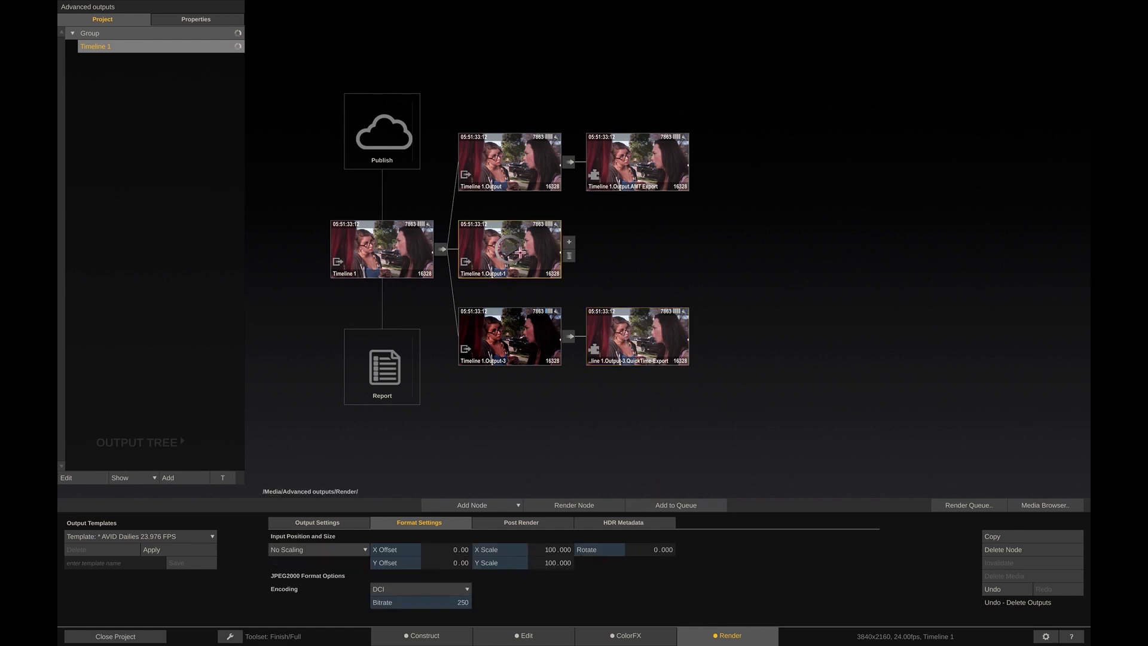
left_click(326, 523)
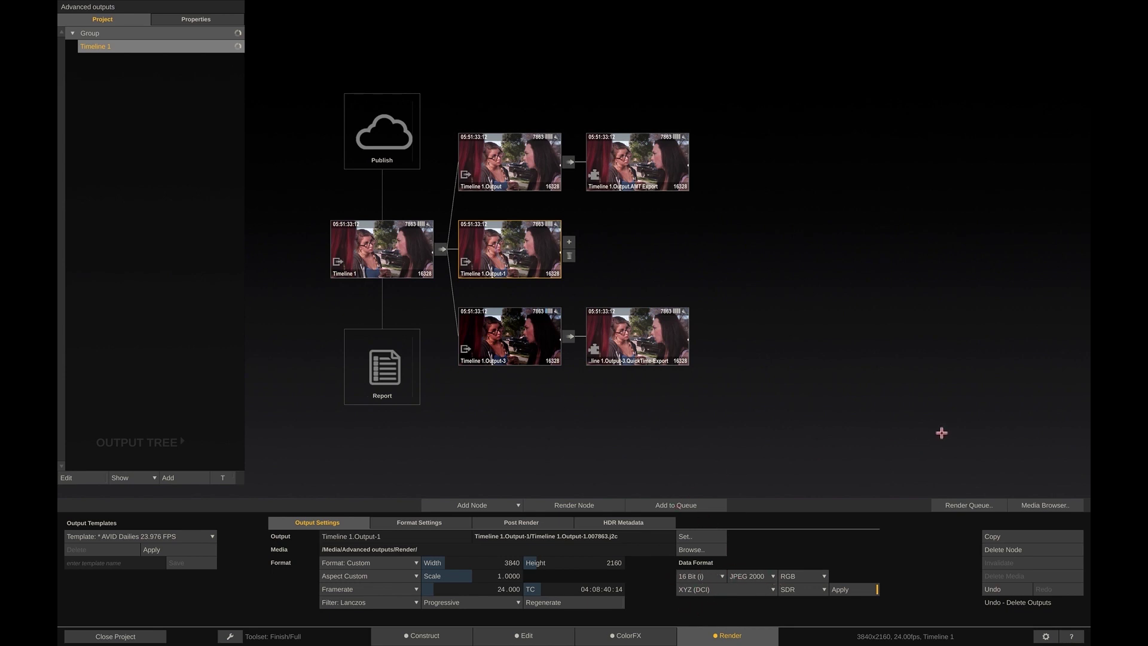
left_click(959, 504)
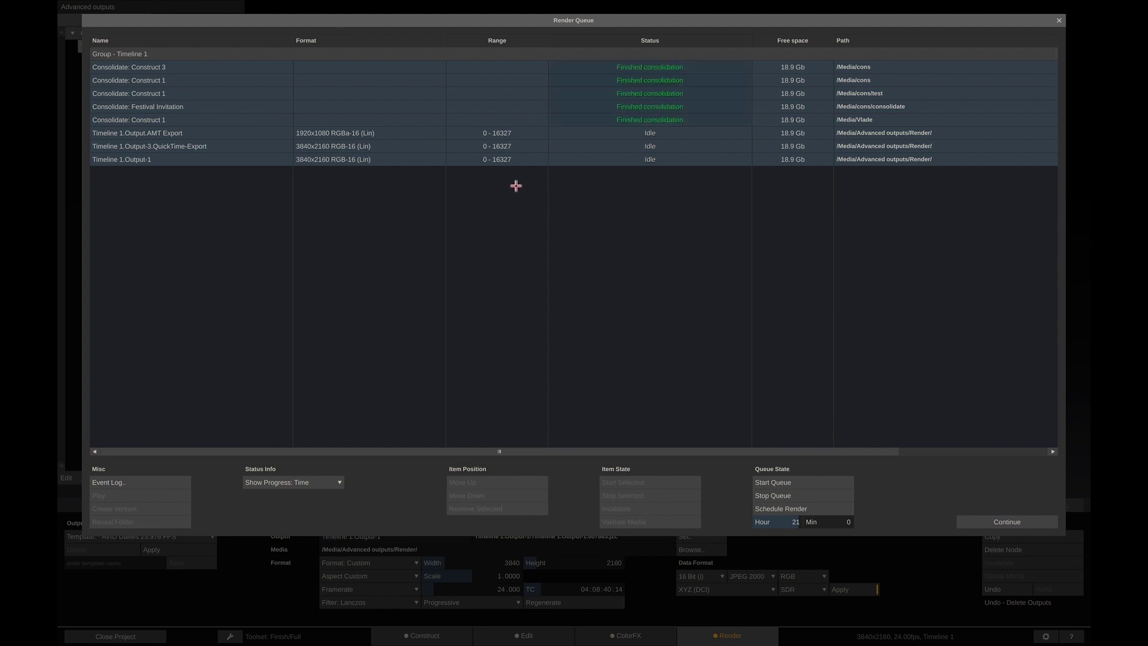
left_click(987, 523)
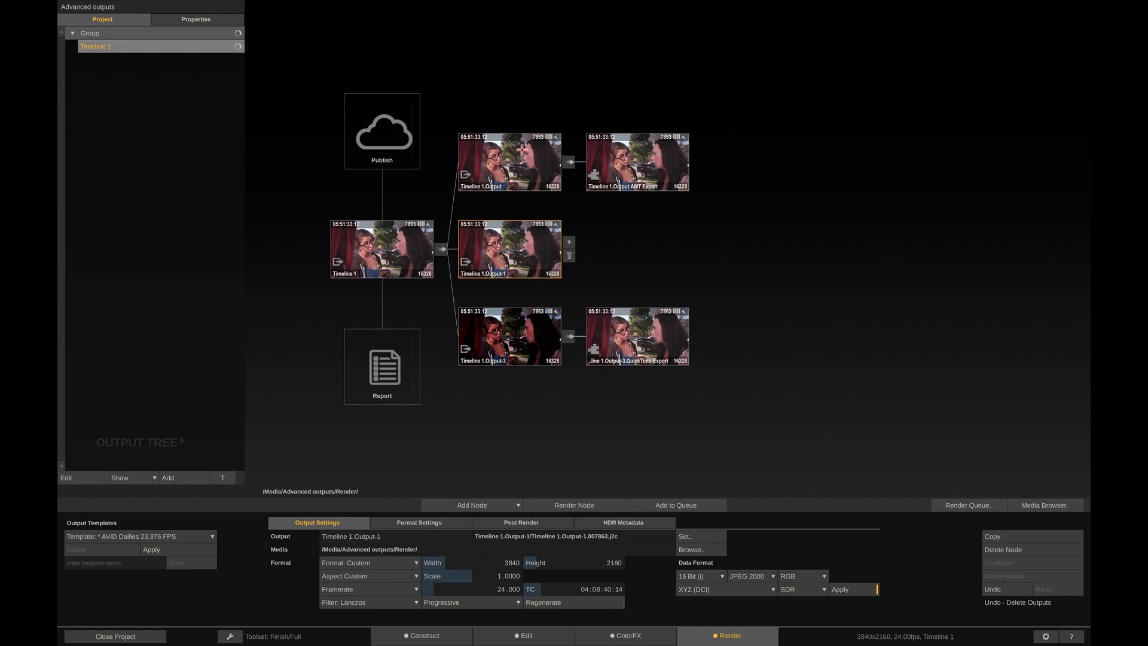
Review the node types that can be added after the AMT Export node.
left_click(630, 157)
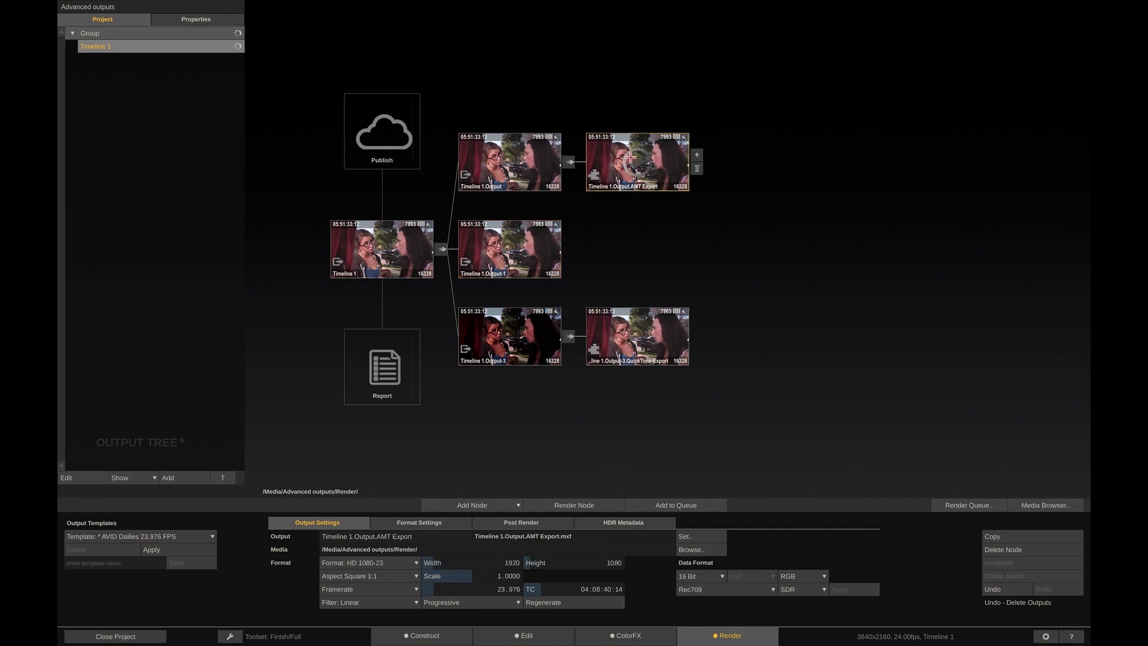
left_click(516, 505)
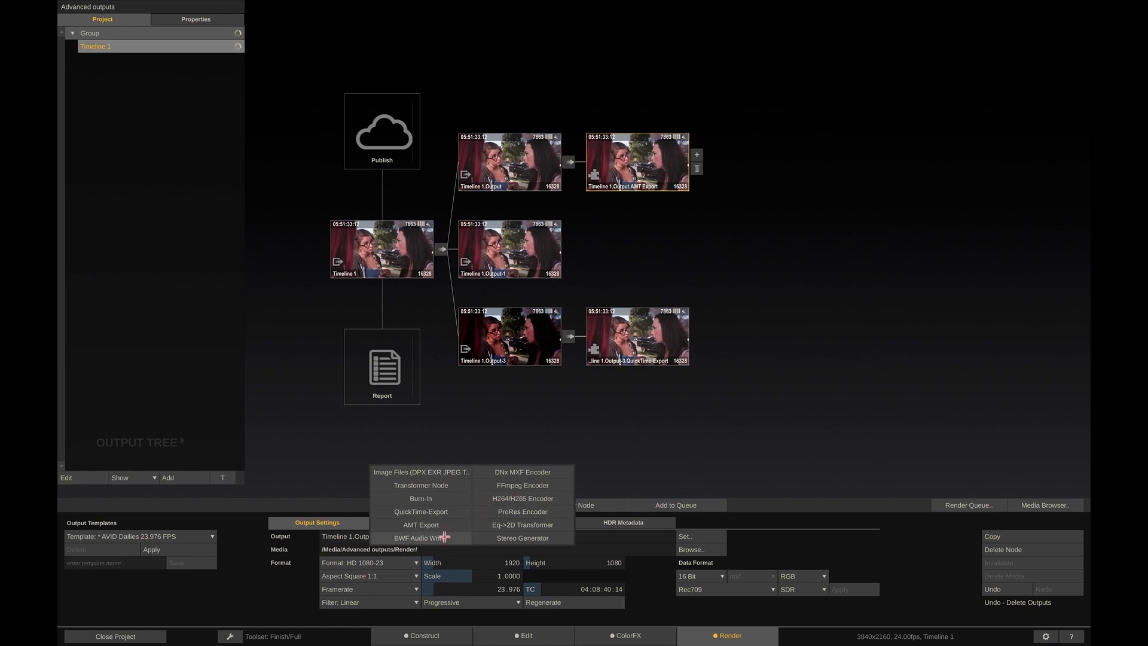
left_click(757, 264)
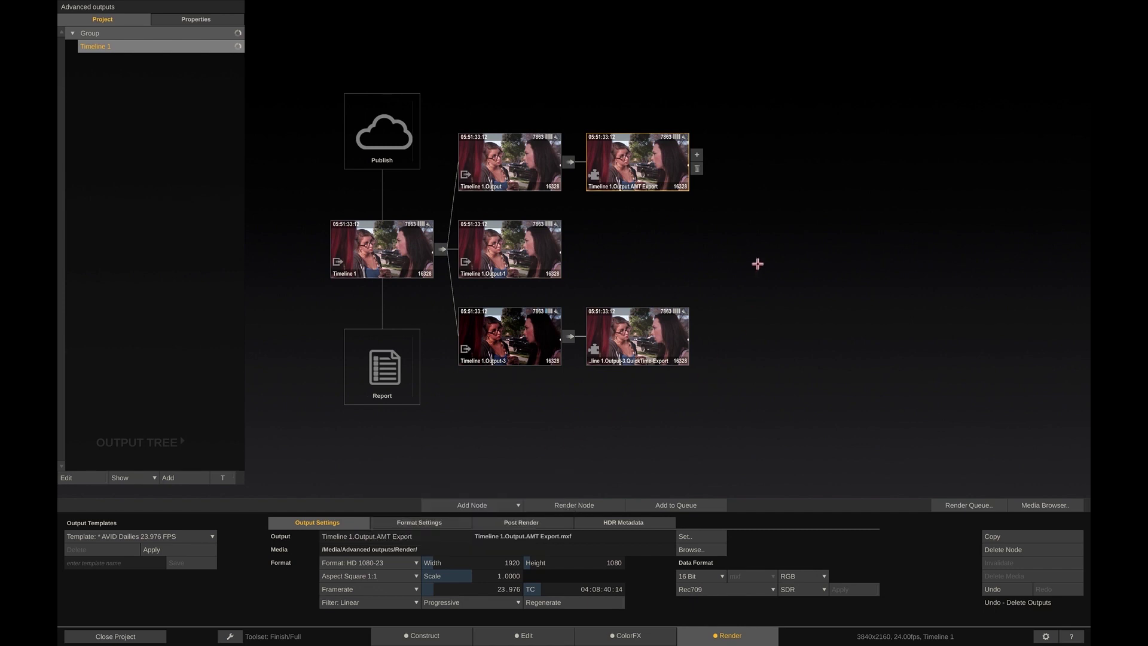